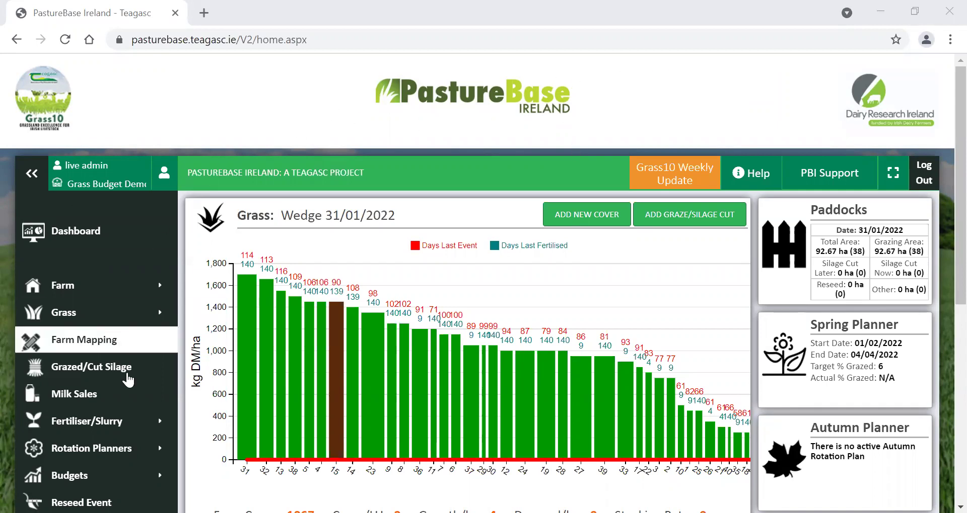
Step: Open Budgets > Grass Budget to reach the Feed Budgets list
{"action": "left_click", "coordinate": [63, 478]}
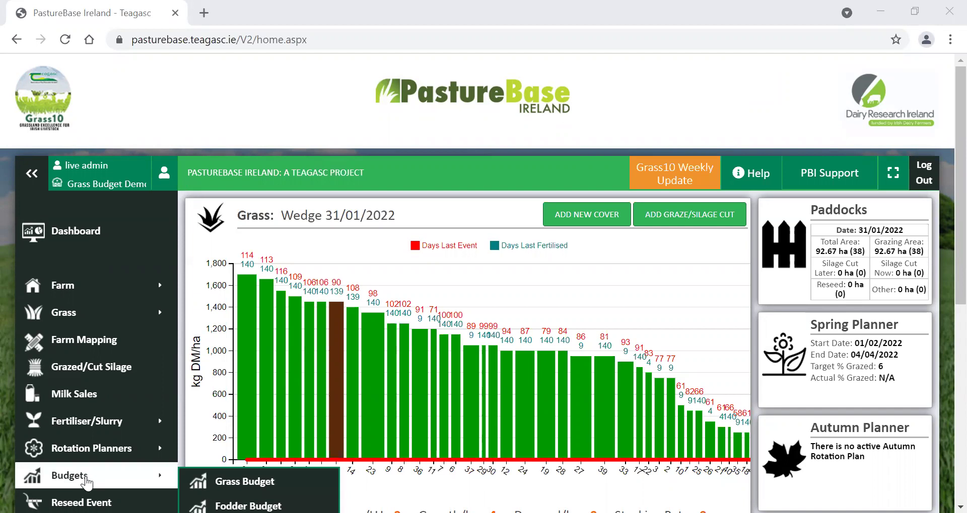
{"action": "left_click", "coordinate": [239, 484]}
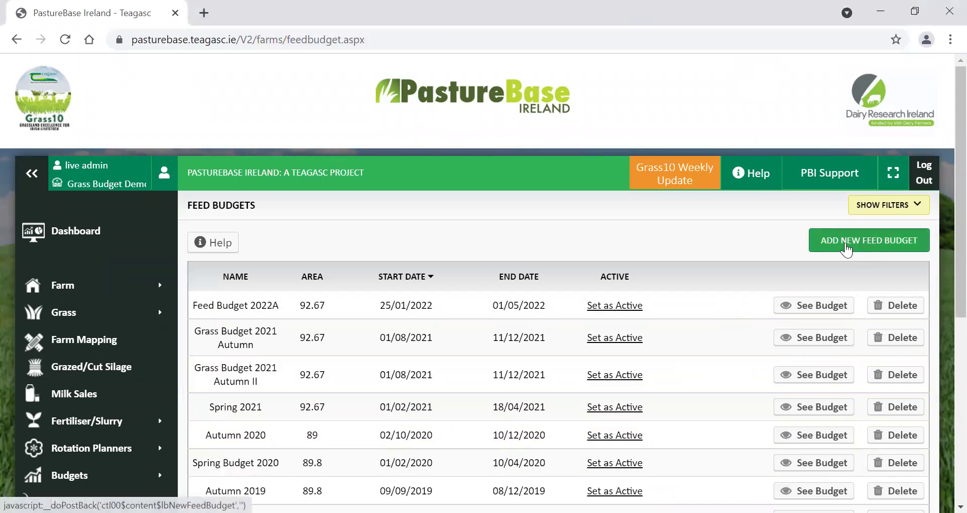
Step: Create Feed Budget 2022 running 25/01/2022 to 01/05/2022 with a starting farm cover of 1000
{"action": "left_click", "coordinate": [845, 249]}
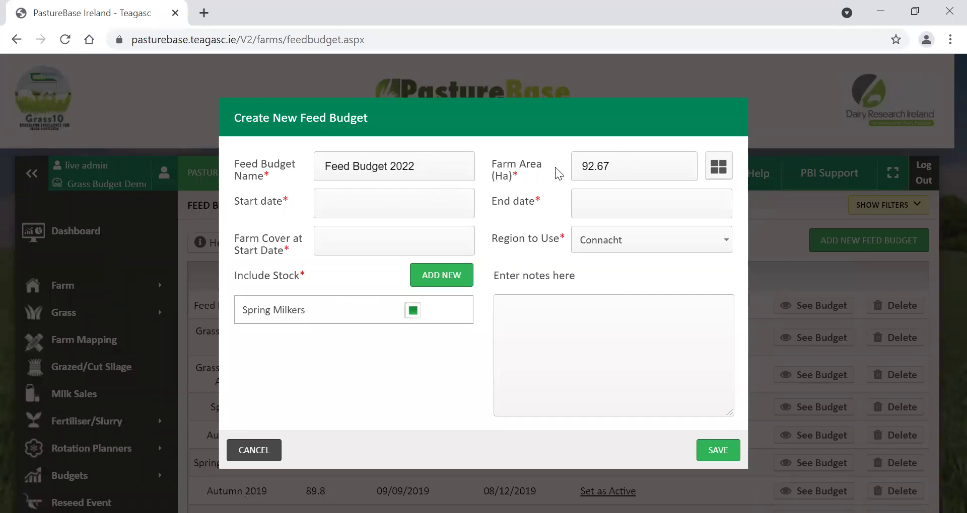
{"action": "left_click", "coordinate": [332, 200]}
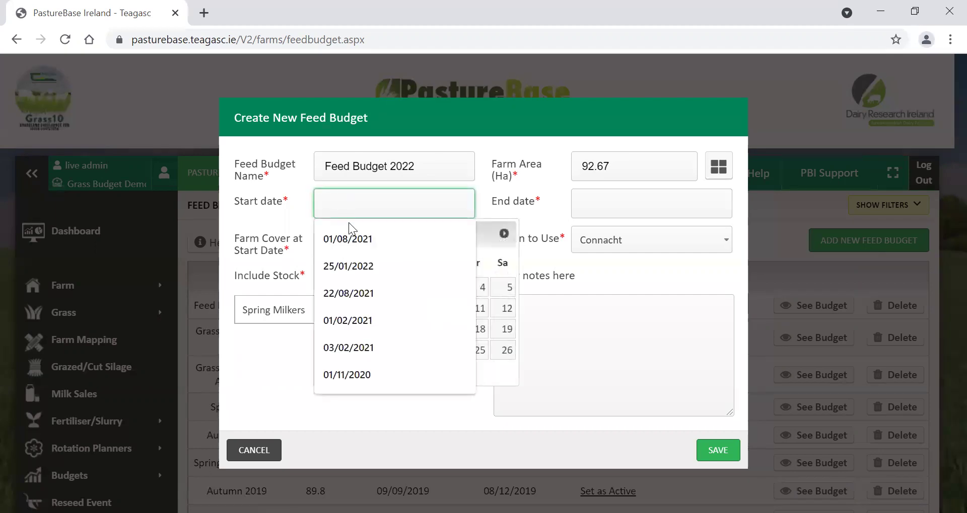
{"action": "left_click", "coordinate": [341, 265]}
{"action": "left_click", "coordinate": [603, 206]}
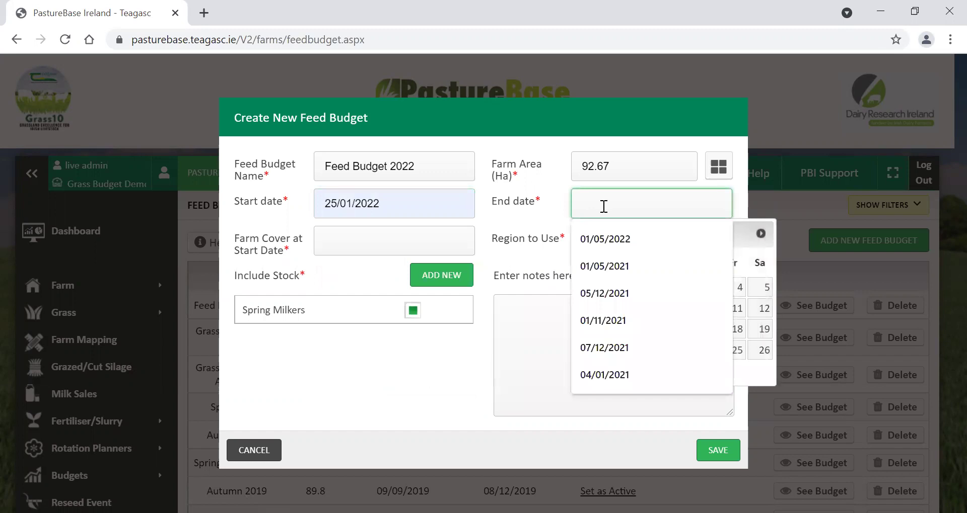
{"action": "left_click", "coordinate": [605, 239]}
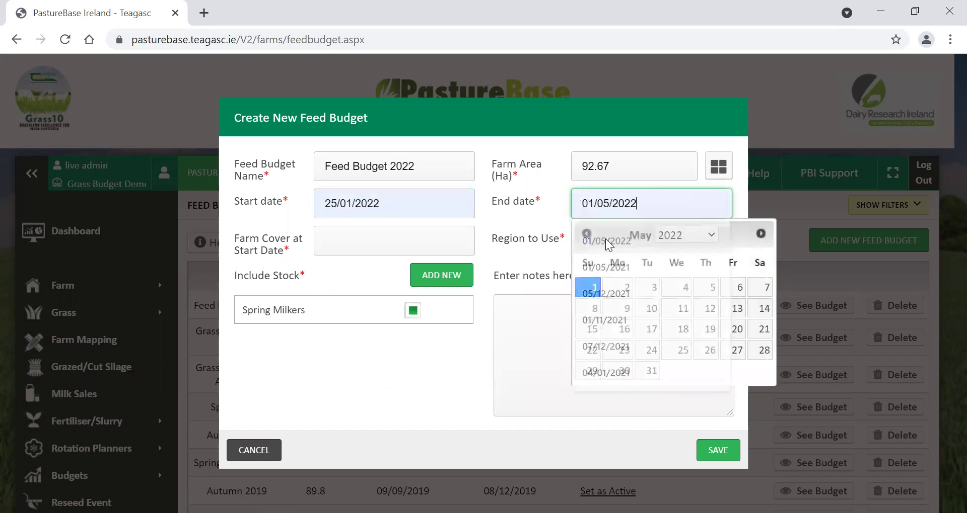
{"action": "left_click", "coordinate": [338, 242]}
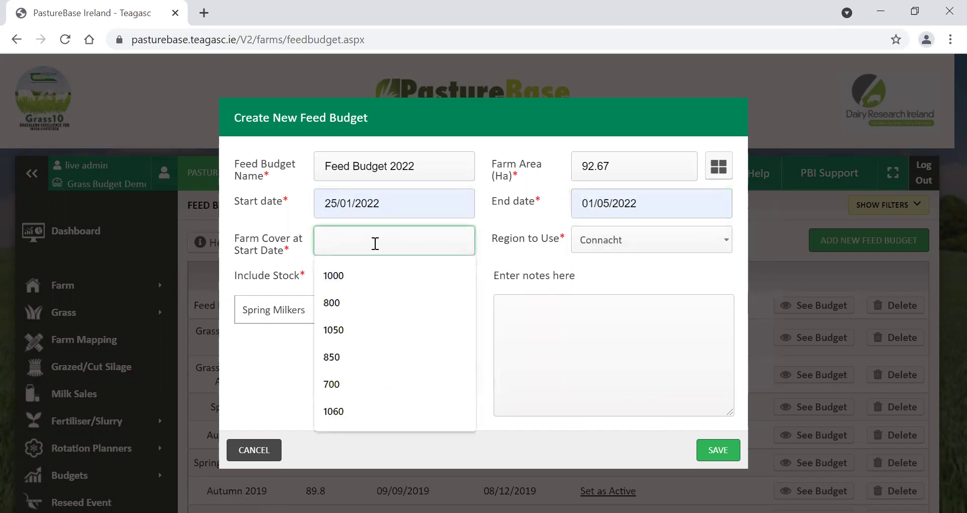
{"action": "type", "text": "1000"}
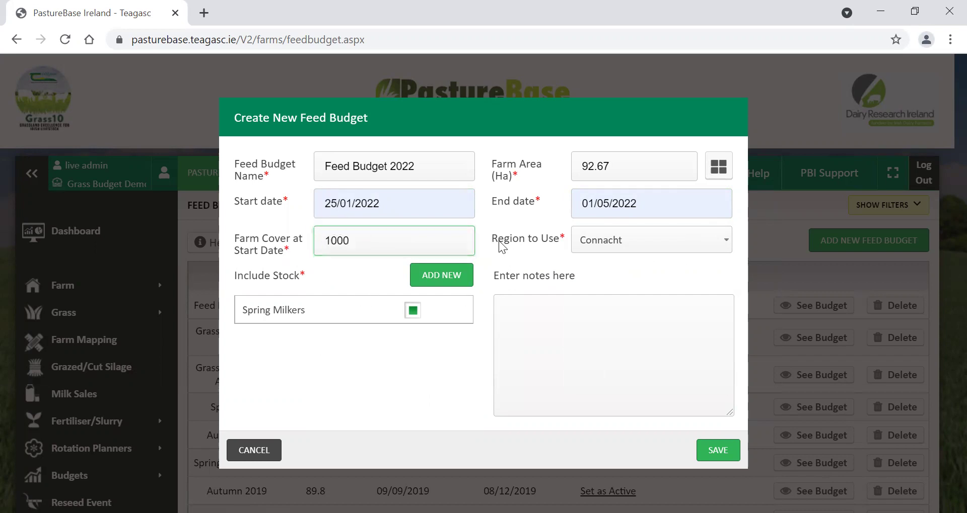
Step: Change the new budget's Region to Use from Connacht to Munster
{"action": "left_click_drag", "start_coordinate": [498, 242], "coordinate": [555, 242]}
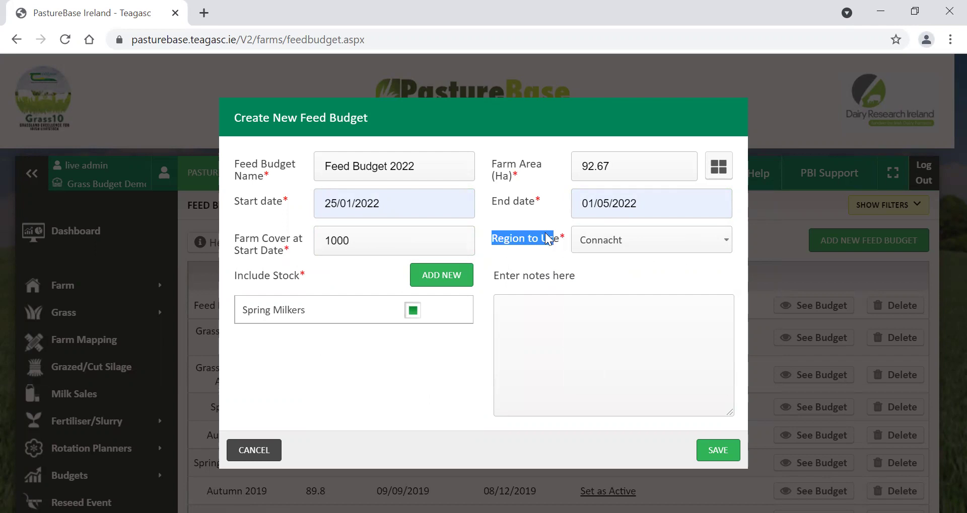
{"action": "left_click", "coordinate": [622, 241]}
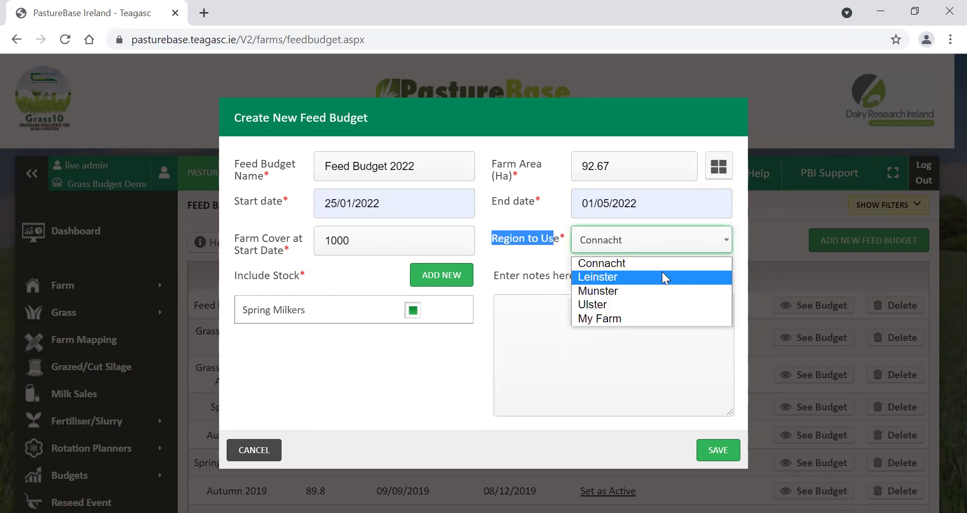
{"action": "left_click", "coordinate": [600, 291]}
{"action": "left_click", "coordinate": [580, 260]}
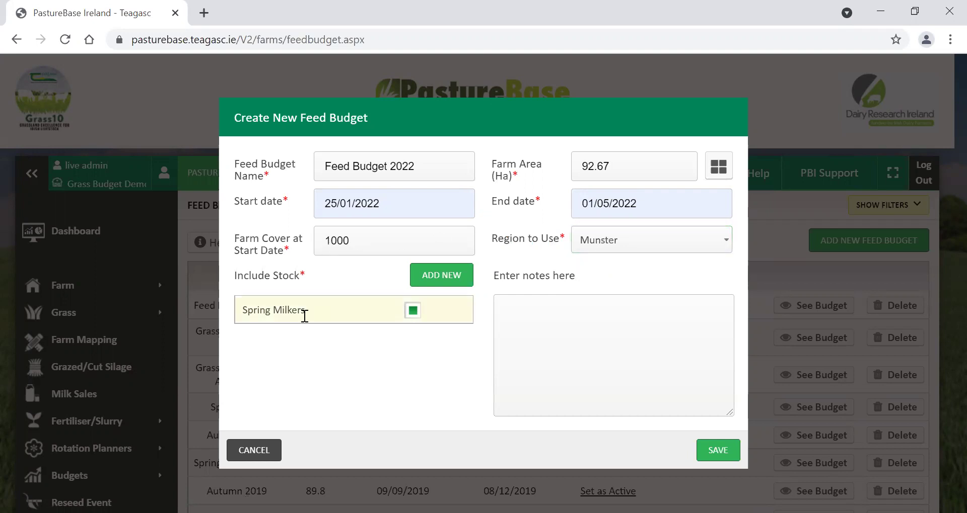
{"action": "left_click_drag", "start_coordinate": [231, 276], "coordinate": [253, 276]}
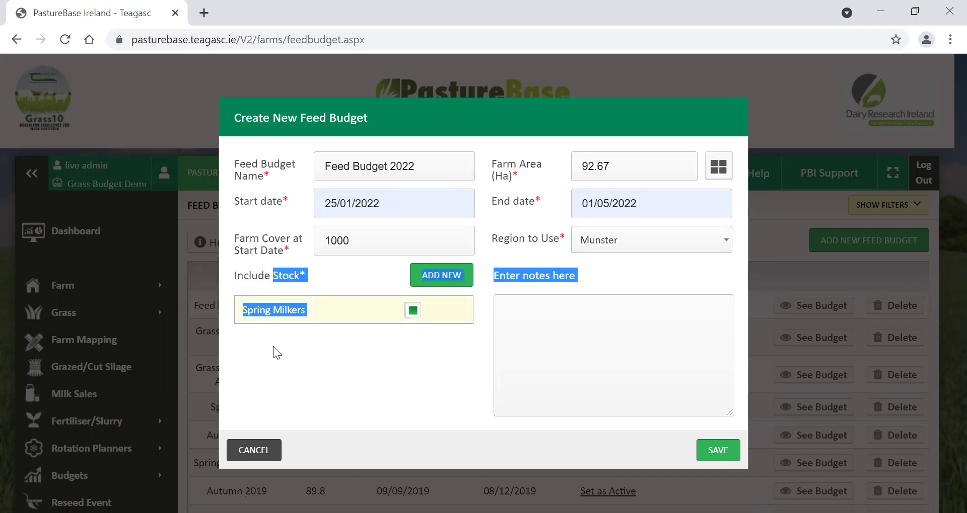
{"action": "left_click", "coordinate": [272, 303]}
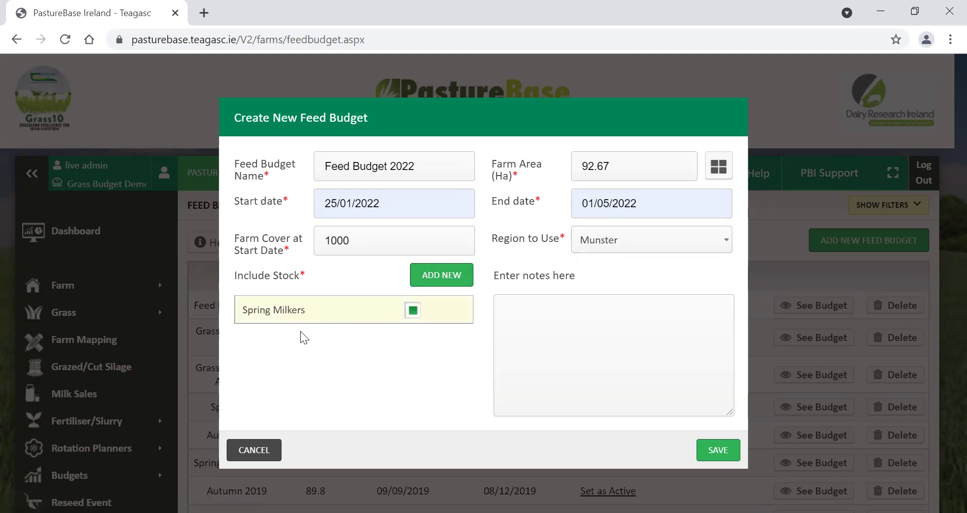
Step: Save Feed Budget 2022 and scroll through its weekly grid starting 25/01/2022
{"action": "left_click", "coordinate": [726, 455]}
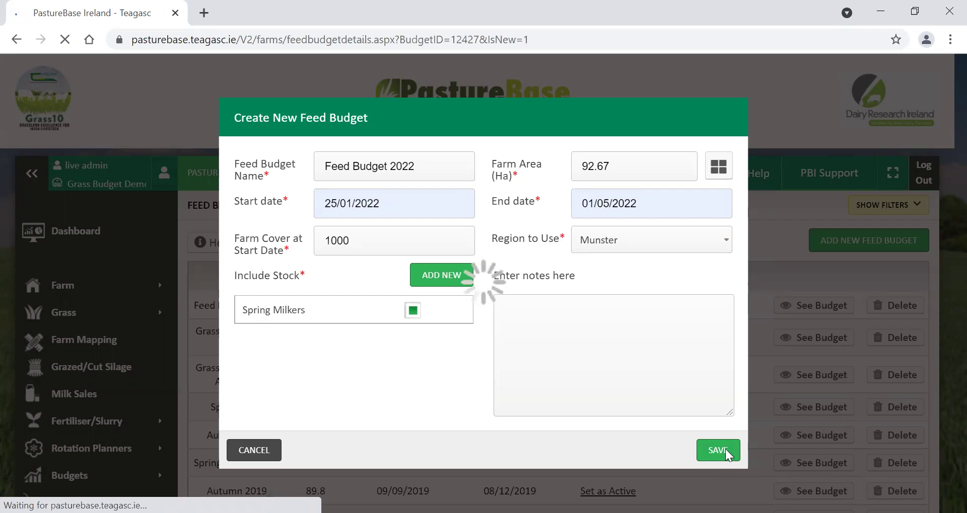
{"action": "scroll", "coordinate": [945, 174], "scroll_direction": "down", "scroll_amount": 3}
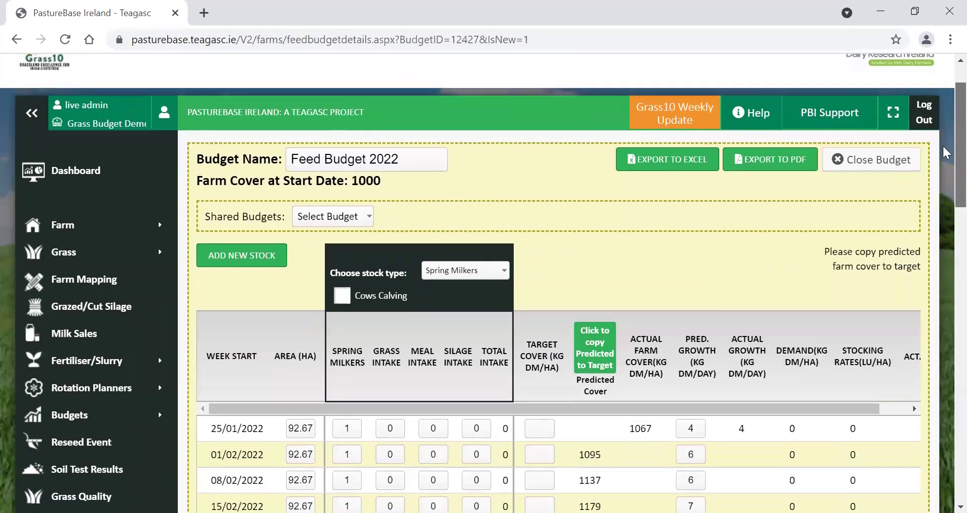
{"action": "scroll", "coordinate": [946, 173], "scroll_direction": "down", "scroll_amount": 3}
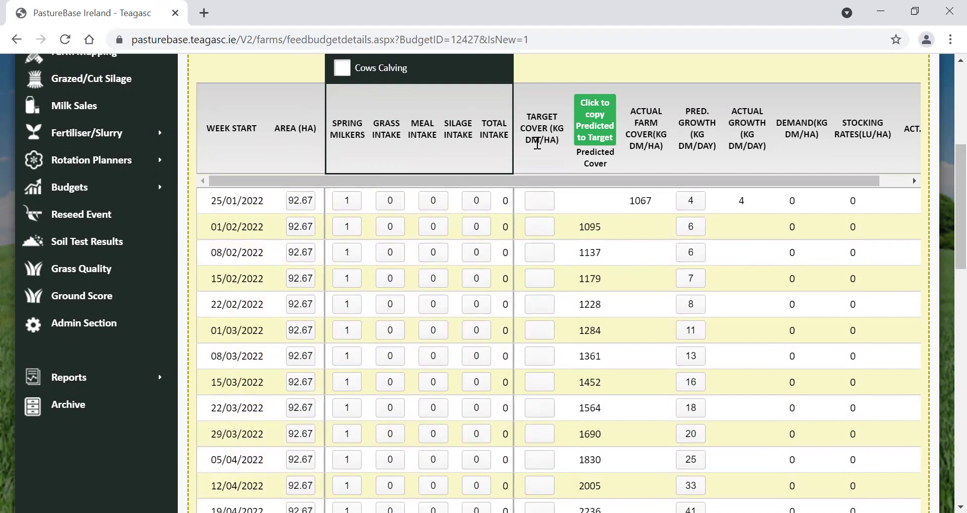
{"action": "scroll", "coordinate": [946, 200], "scroll_direction": "up", "scroll_amount": 1}
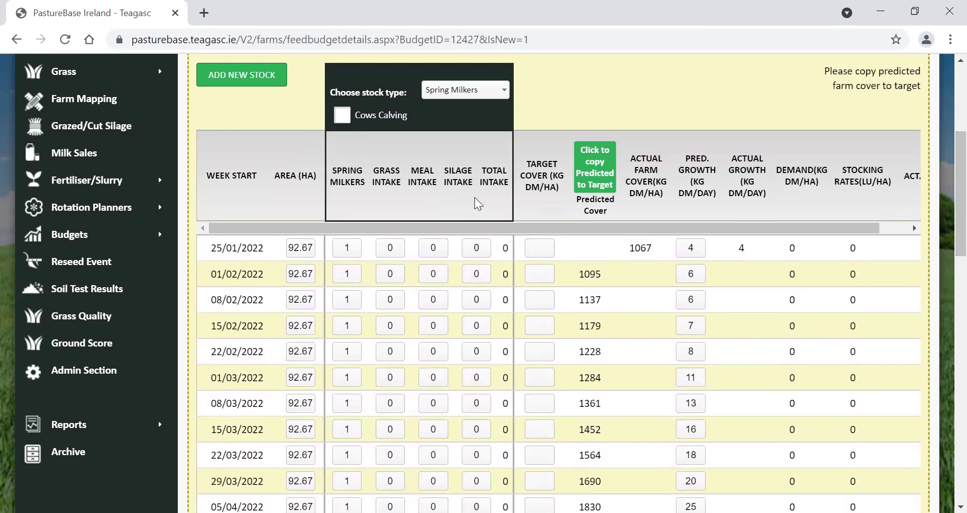
{"action": "scroll", "coordinate": [949, 201], "scroll_direction": "down", "scroll_amount": 1}
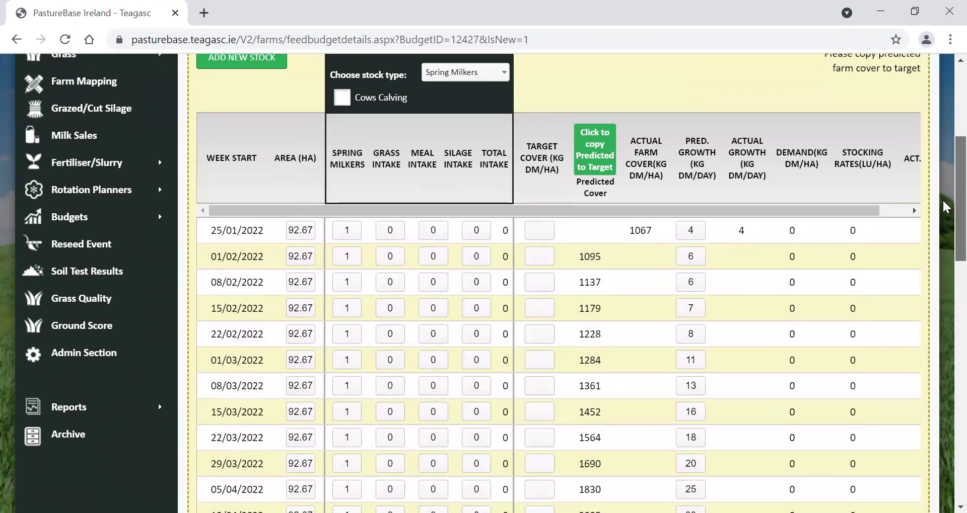
Step: Fill weekly Spring Milkers counts from 8 in the first week through 211, 235 and 245 in March
{"action": "left_click", "coordinate": [353, 228]}
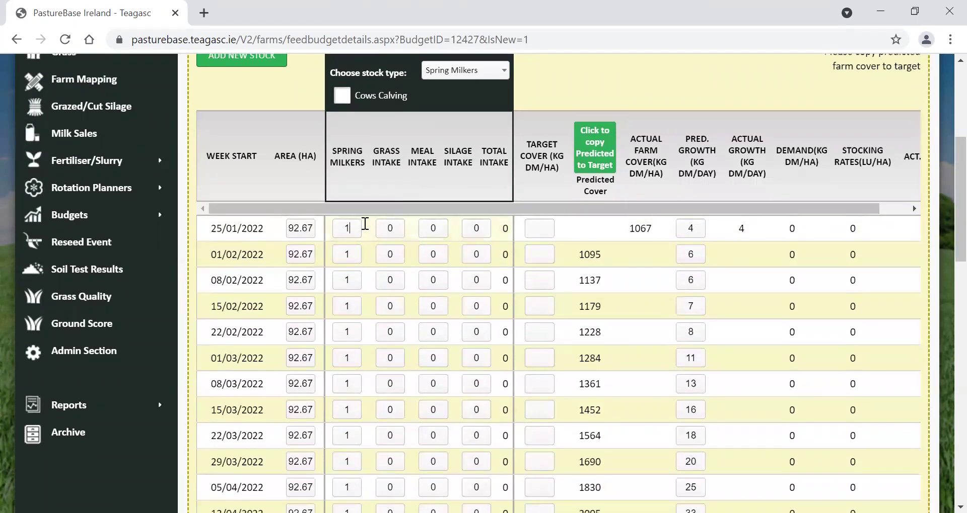
{"action": "type", "text": "8"}
{"action": "key", "text": "Tab"}
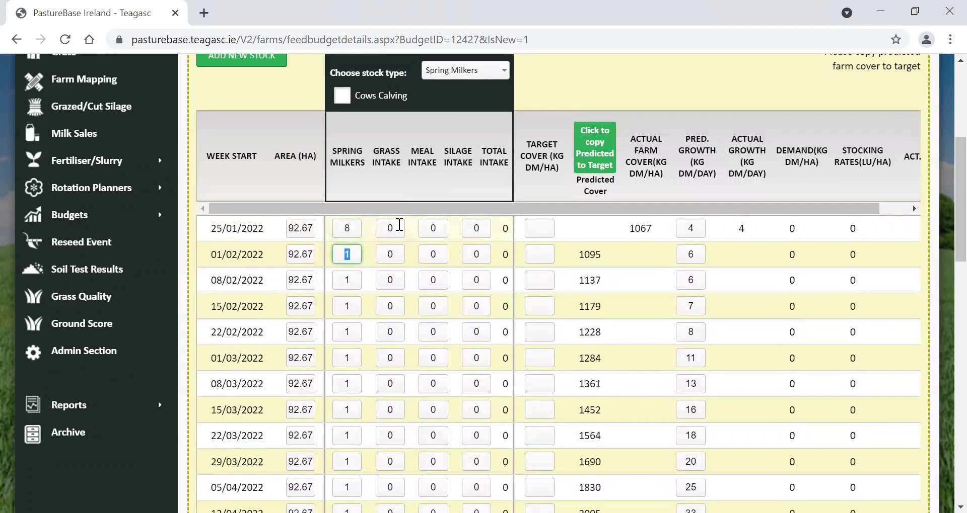
{"action": "type", "text": "45"}
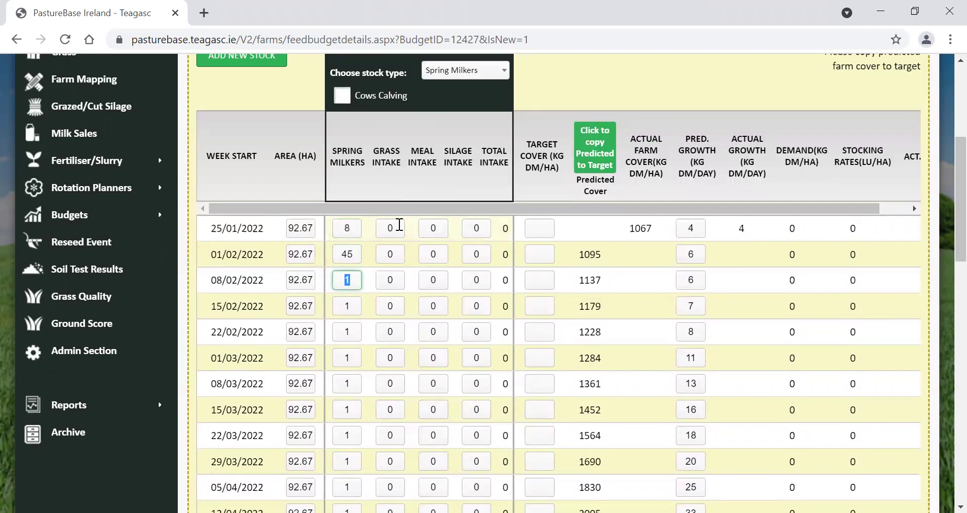
{"action": "type", "text": "82"}
{"action": "key", "text": "Tab"}
{"action": "type", "text": "120"}
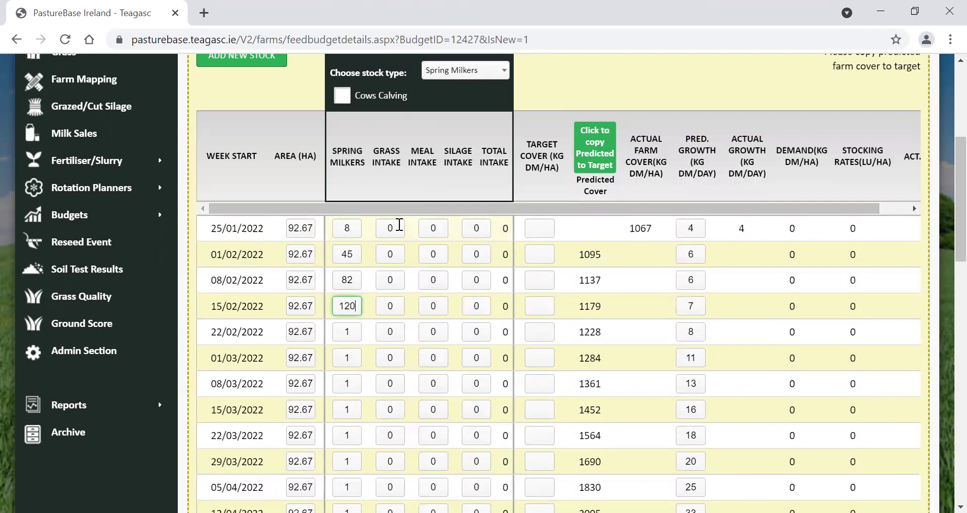
{"action": "key", "text": "Tab"}
{"action": "type", "text": "153"}
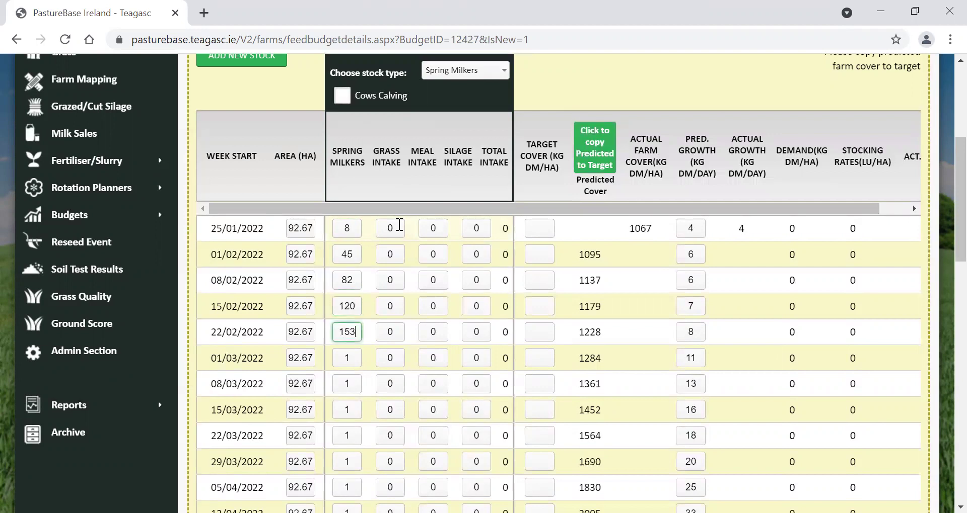
{"action": "type", "text": "189"}
{"action": "key", "text": "Tab"}
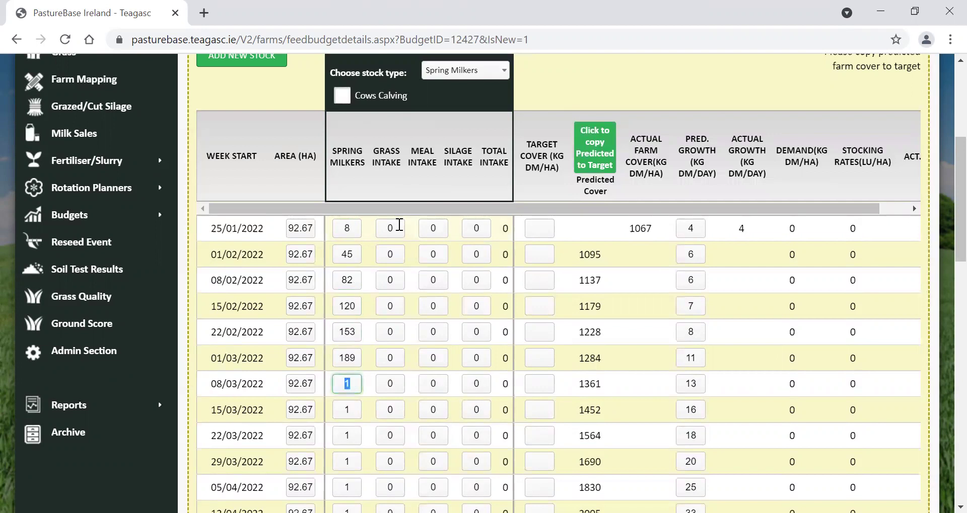
{"action": "type", "text": "211"}
{"action": "key", "text": "Tab"}
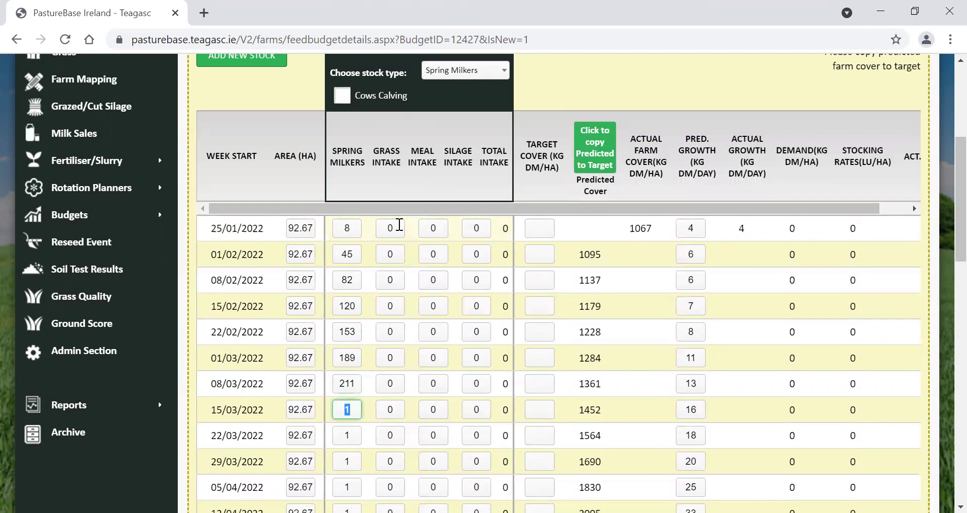
{"action": "type", "text": "235"}
{"action": "key", "text": "Tab"}
{"action": "type", "text": "2"}
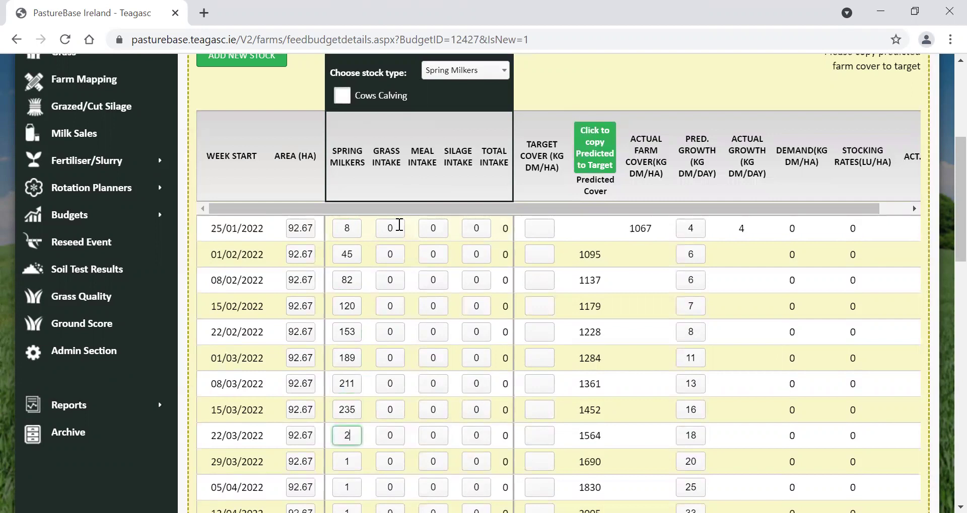
{"action": "type", "text": "45"}
{"action": "key", "text": "Tab"}
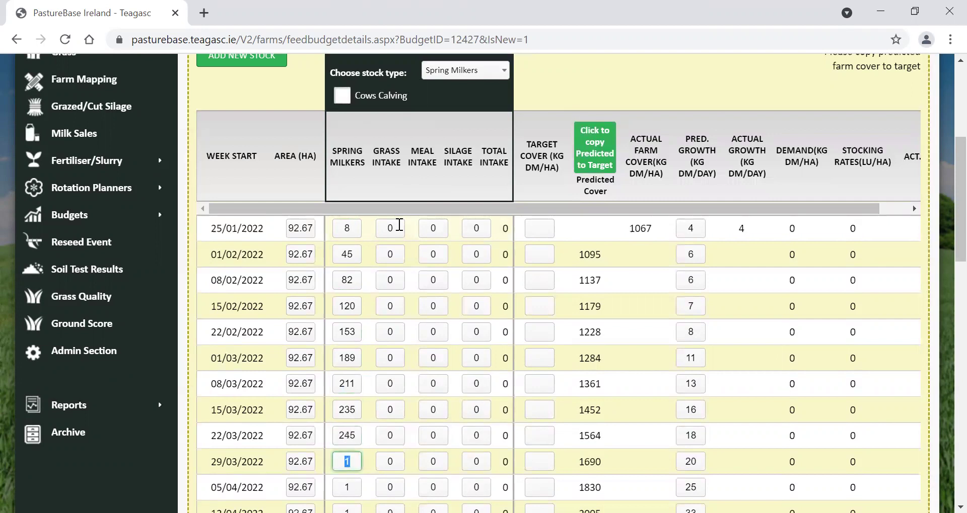
{"action": "type", "text": "260"}
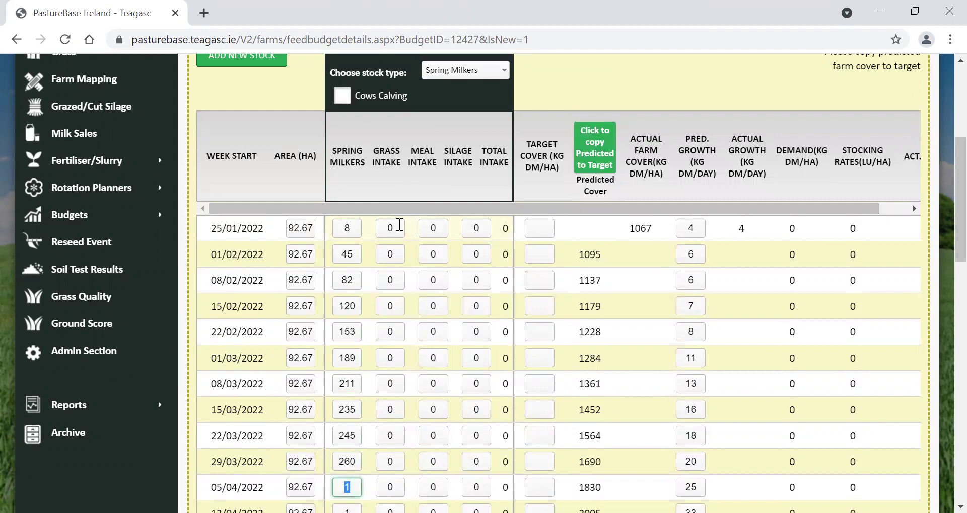
{"action": "type", "text": "264"}
Step: Set 268 Spring Milkers from the 12/04 week through to 26/04/2022
{"action": "key", "text": "Return"}
{"action": "type", "text": "2"}
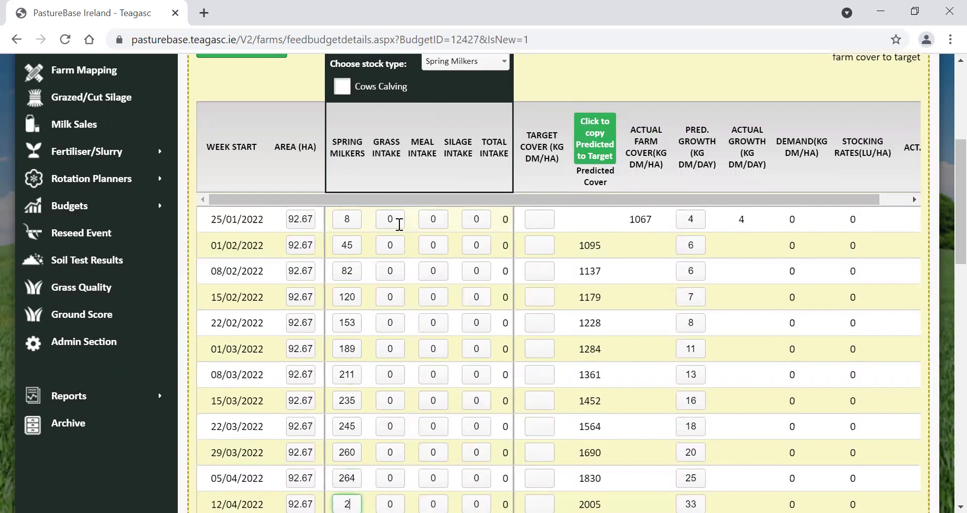
{"action": "type", "text": "68"}
{"action": "key", "text": "Return"}
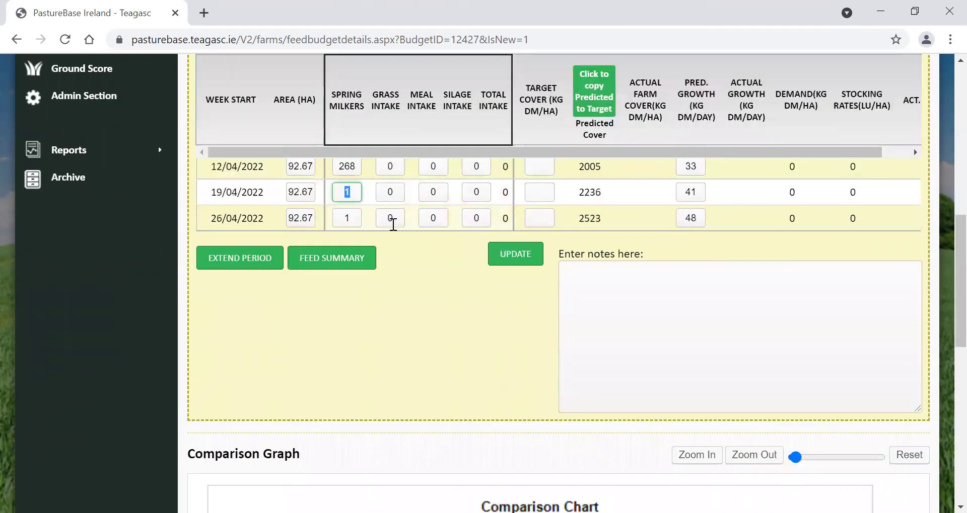
{"action": "scroll", "coordinate": [393, 224], "scroll_direction": "up", "scroll_amount": 3}
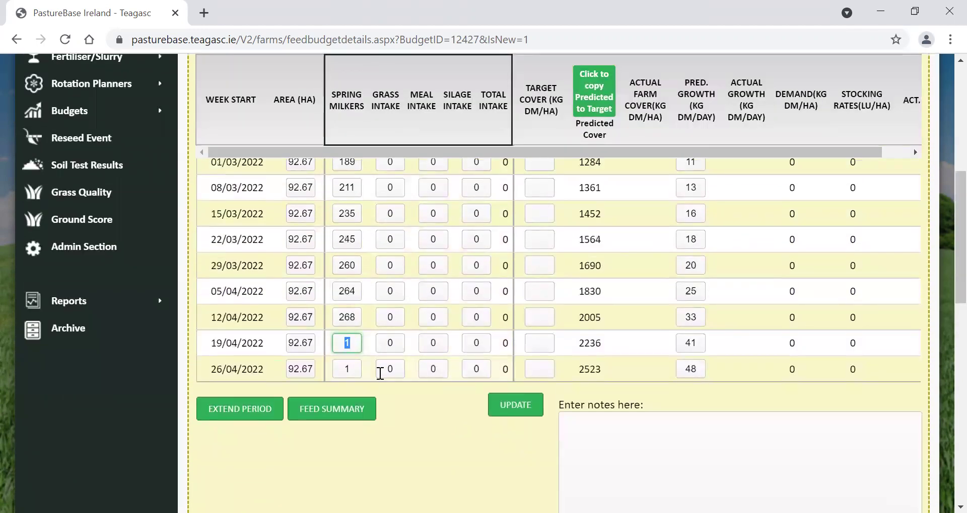
{"action": "type", "text": "268"}
{"action": "left_click", "coordinate": [354, 369]}
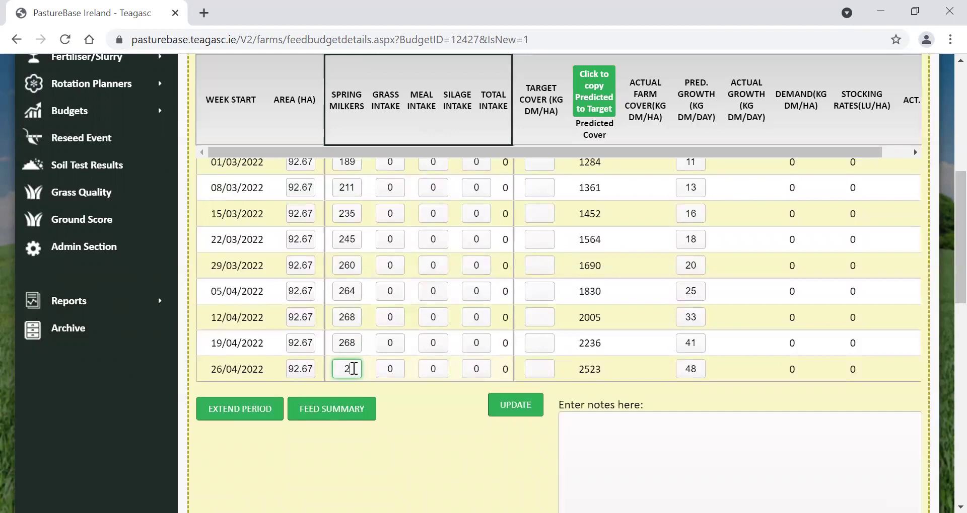
Step: Check the April Spring Milkers and Grass Intake entries, then return to the top of the grid
{"action": "key", "text": "Up"}
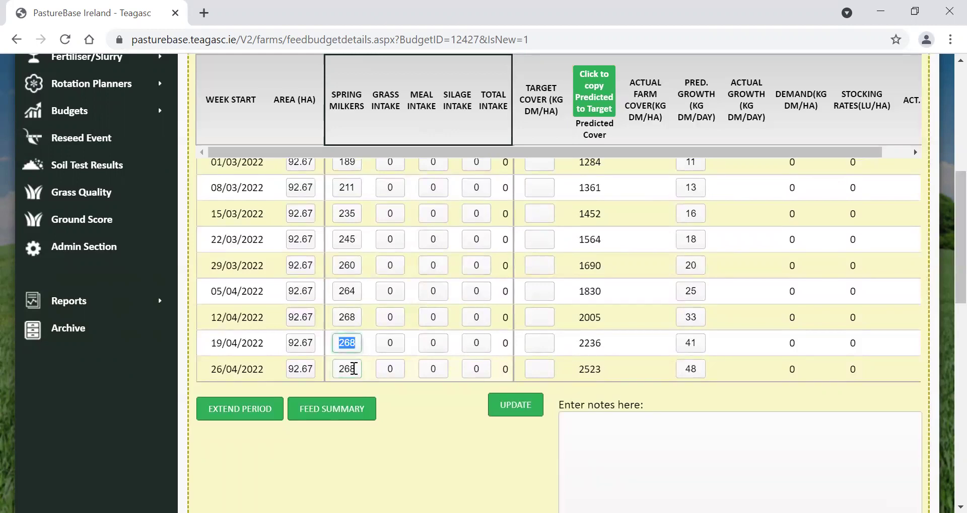
{"action": "key", "text": "Tab"}
{"action": "key", "text": "shift+Tab"}
{"action": "key", "text": "Up"}
{"action": "key", "text": "Tab"}
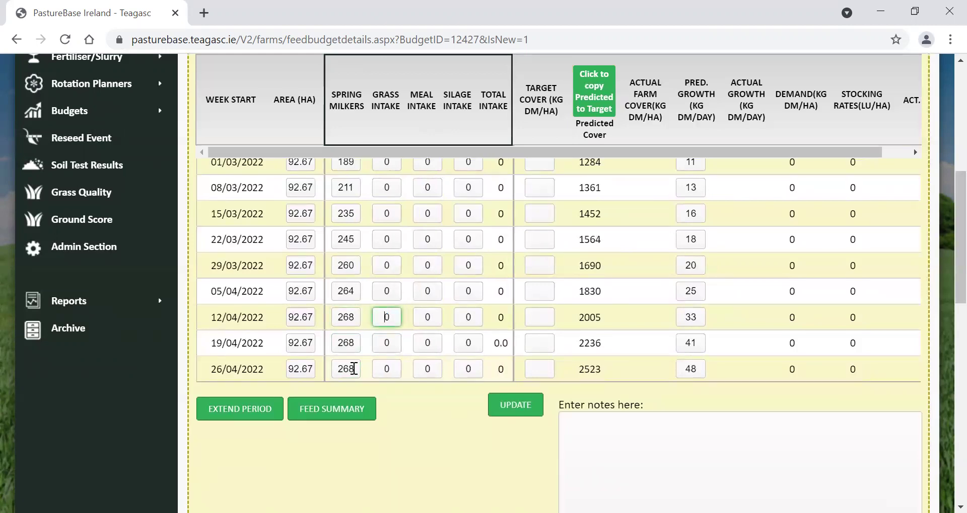
{"action": "key", "text": "Up"}
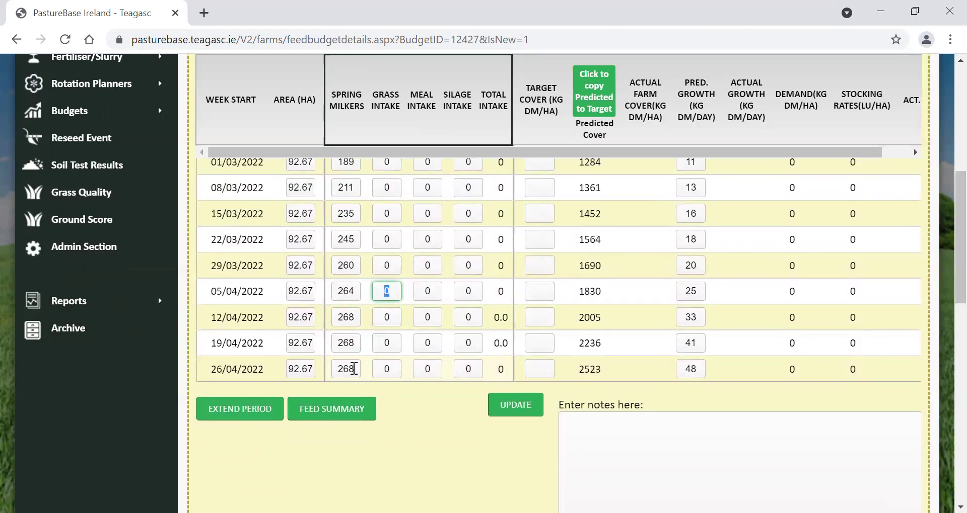
{"action": "scroll", "coordinate": [353, 393], "scroll_direction": "up", "scroll_amount": 5}
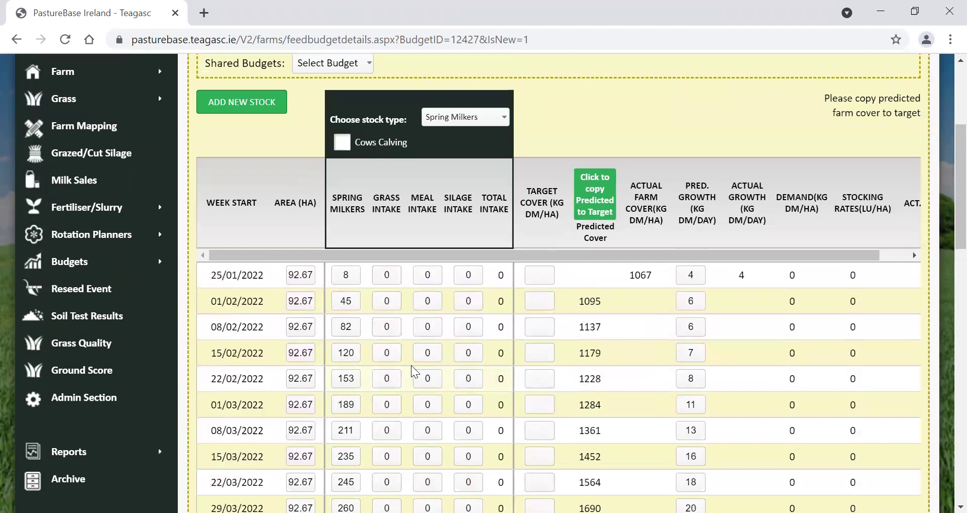
{"action": "scroll", "coordinate": [941, 213], "scroll_direction": "down", "scroll_amount": 2}
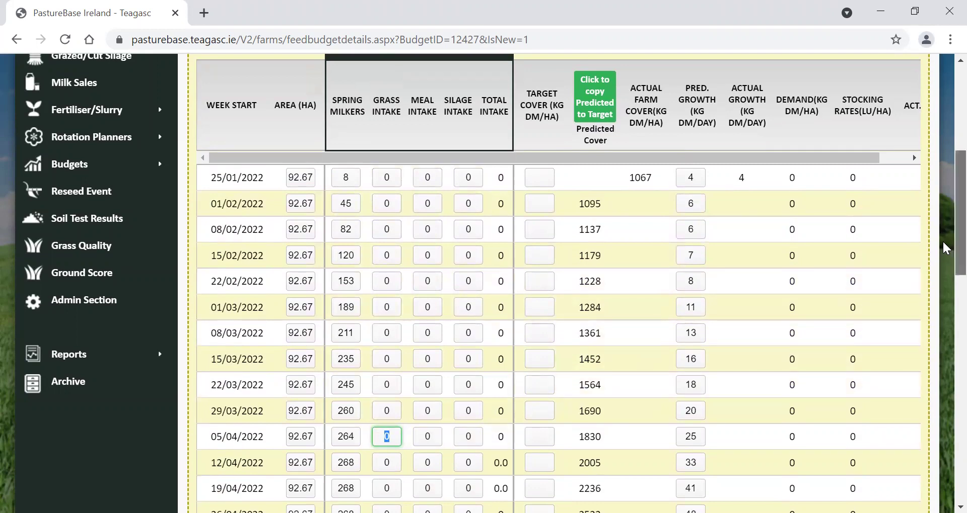
{"action": "scroll", "coordinate": [946, 247], "scroll_direction": "down", "scroll_amount": 2}
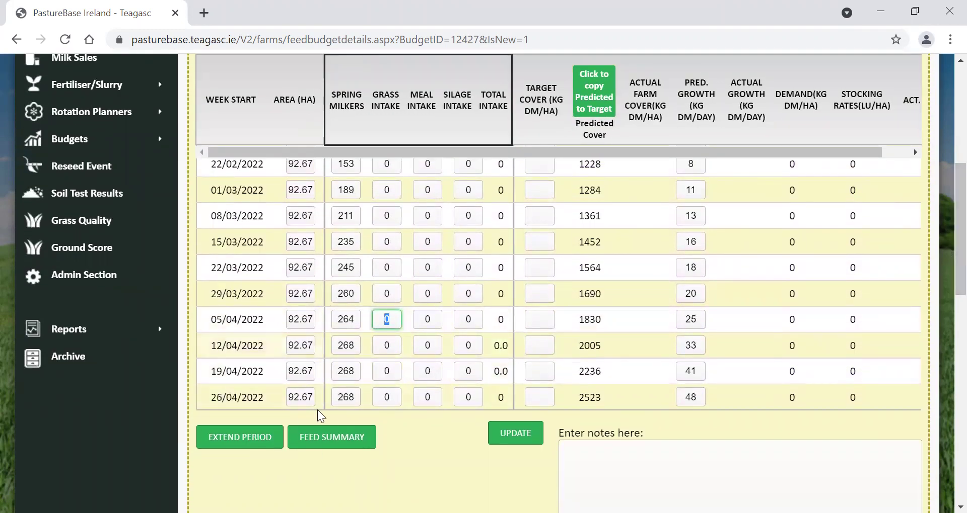
{"action": "scroll", "coordinate": [945, 248], "scroll_direction": "up", "scroll_amount": 1}
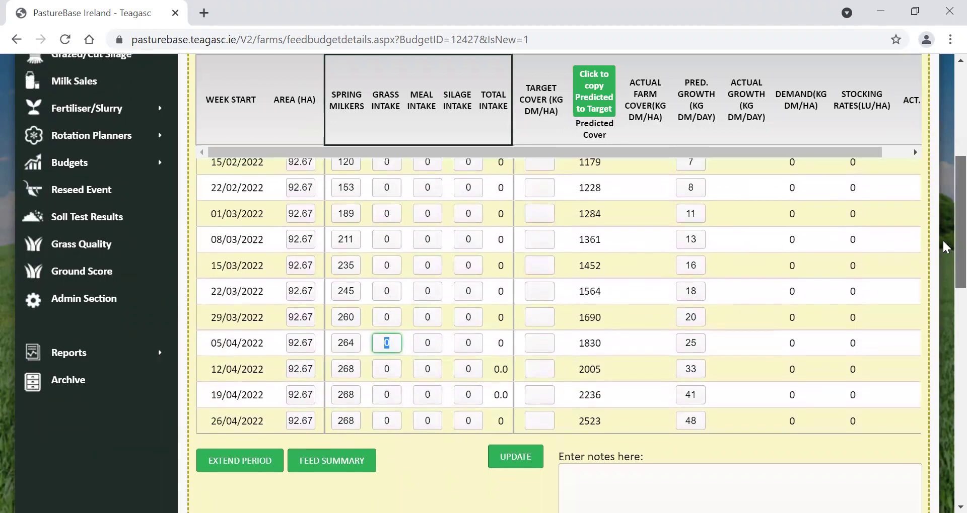
{"action": "scroll", "coordinate": [946, 248], "scroll_direction": "up", "scroll_amount": 5}
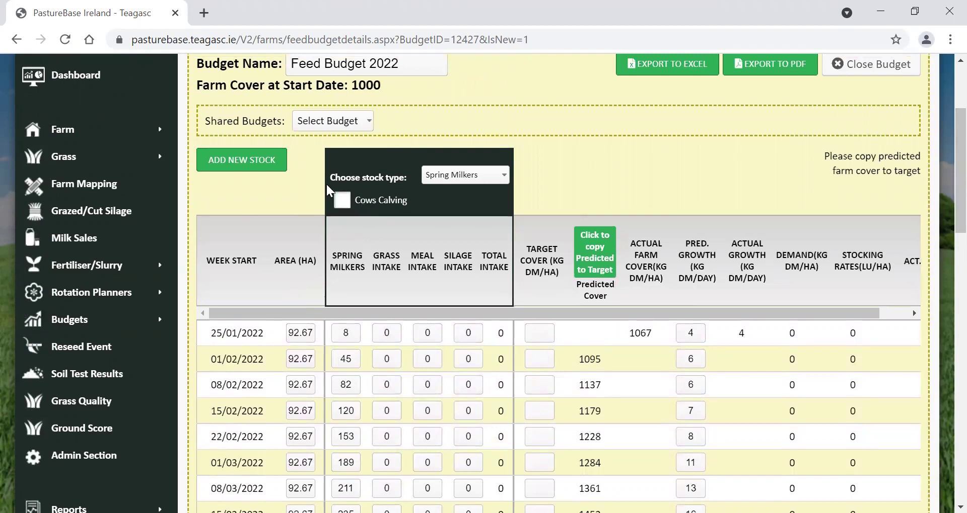
Step: Tick Cows Calving and bring up Set Feed Intake, listing post-calving intakes from 10 to 17 kgDM/cow/day
{"action": "left_click", "coordinate": [343, 201]}
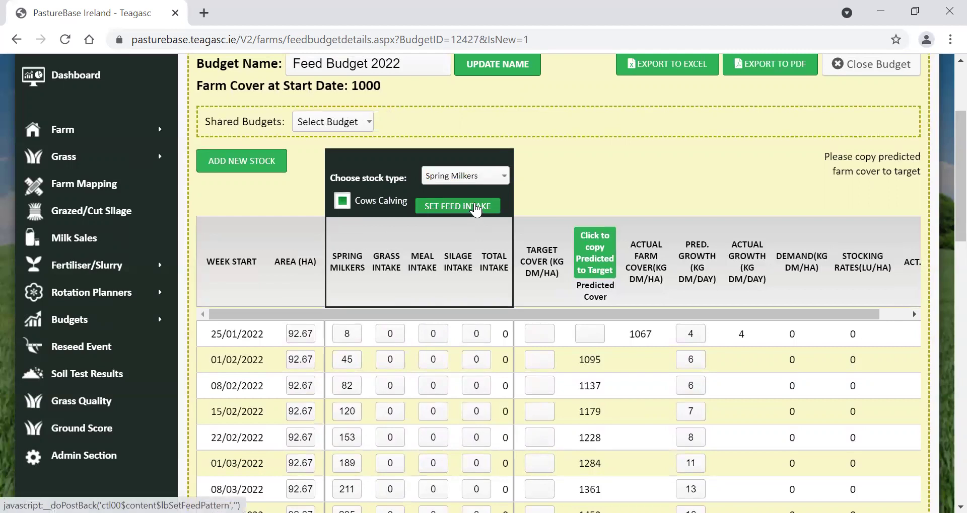
{"action": "left_click", "coordinate": [475, 207]}
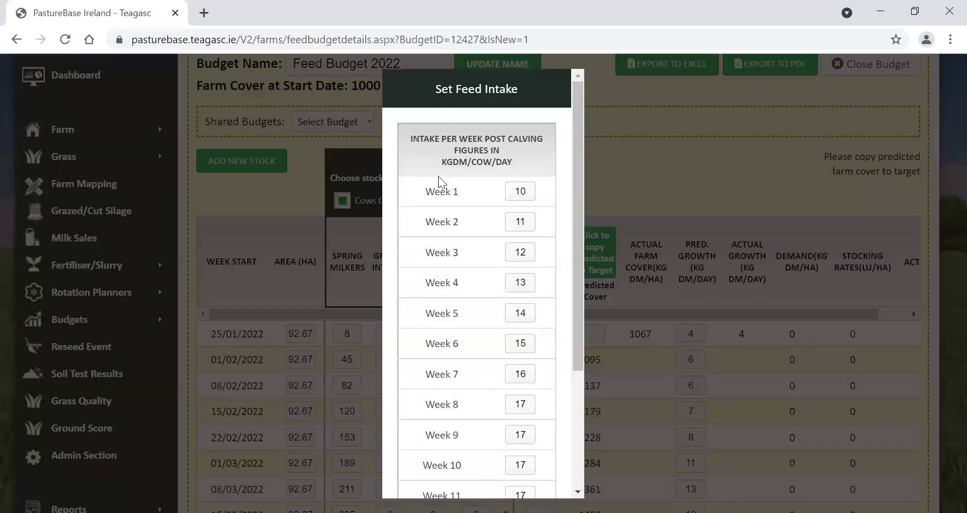
{"action": "left_click_drag", "start_coordinate": [424, 193], "coordinate": [461, 200]}
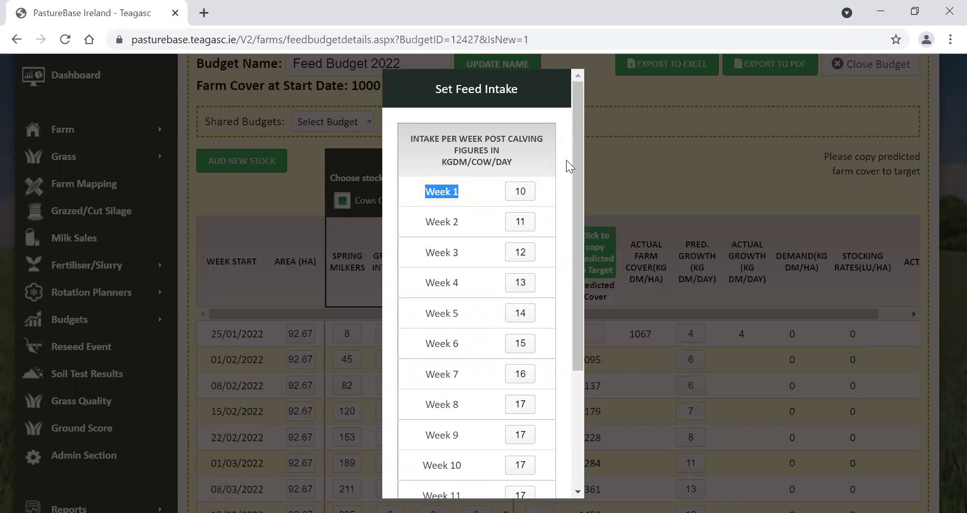
{"action": "left_click", "coordinate": [559, 194]}
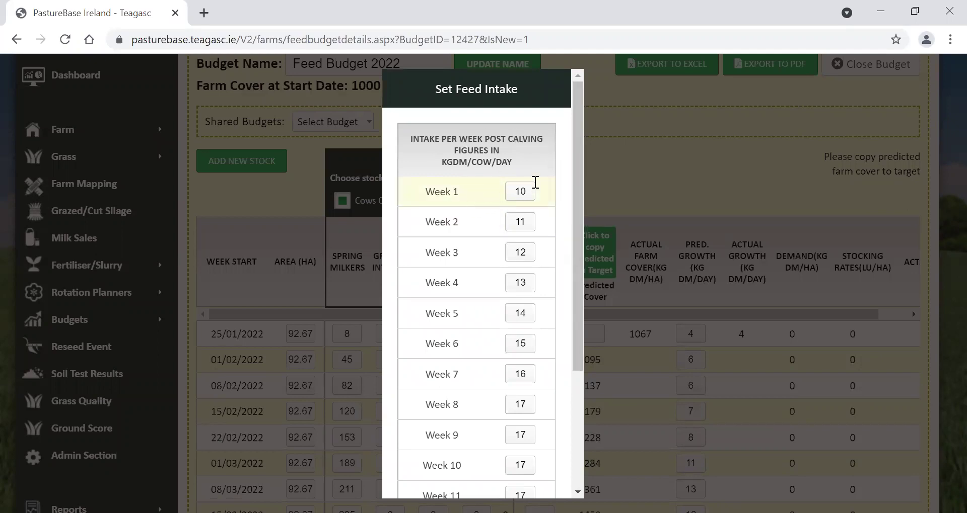
{"action": "mouse_move", "coordinate": [579, 157]}
{"action": "left_mouse_down"}
{"action": "mouse_move", "coordinate": [578, 233]}
{"action": "mouse_move", "coordinate": [576, 163]}
{"action": "left_mouse_up"}
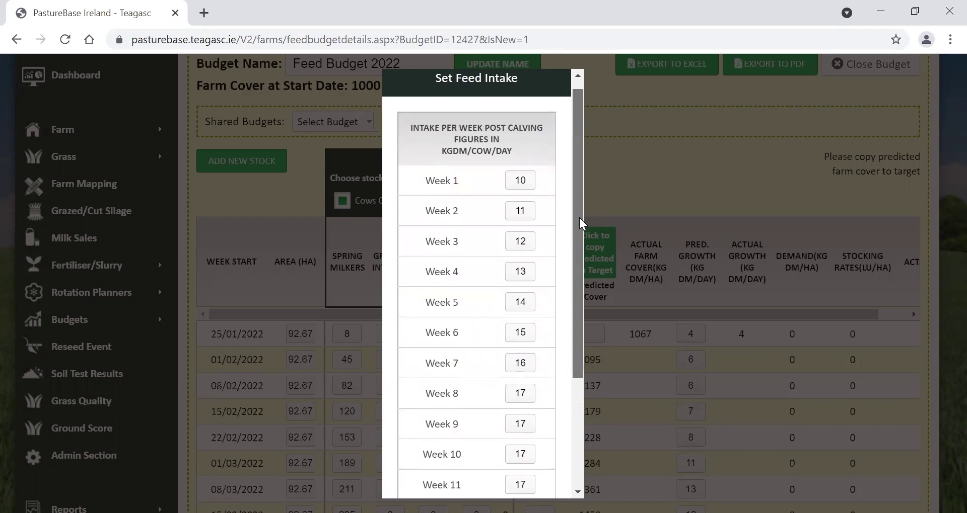
{"action": "left_click_drag", "start_coordinate": [582, 222], "coordinate": [582, 333]}
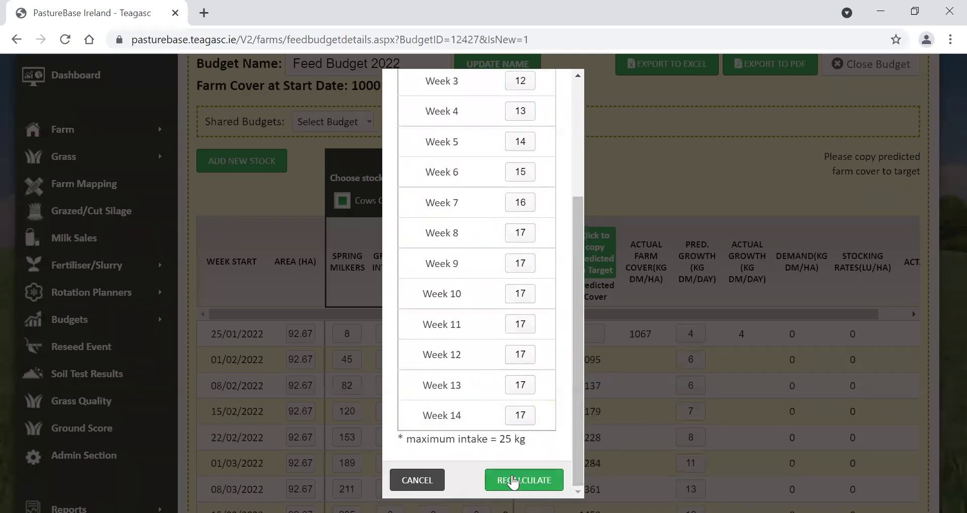
Step: Apply the post-calving intakes (10 to 16.5 kgDM) to Grass Intake and update the budget
{"action": "left_click", "coordinate": [512, 481]}
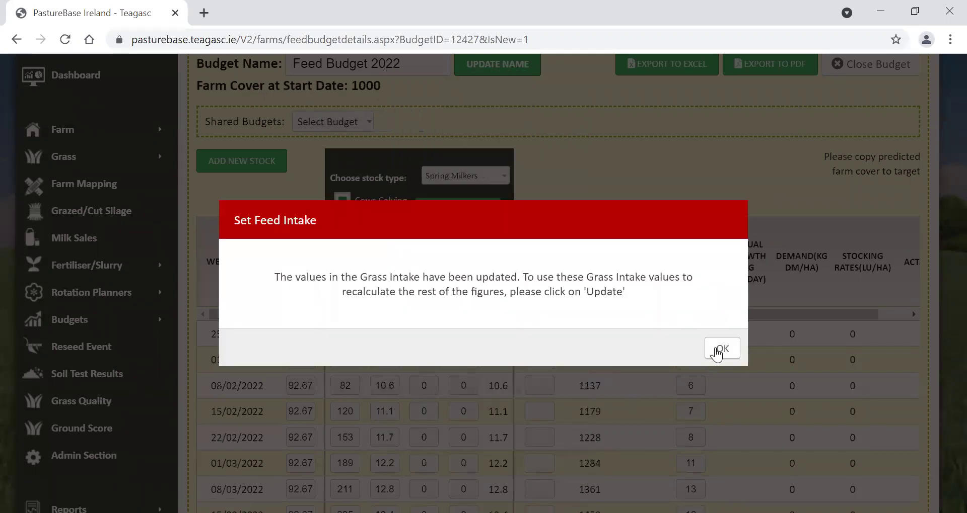
{"action": "left_click", "coordinate": [721, 351]}
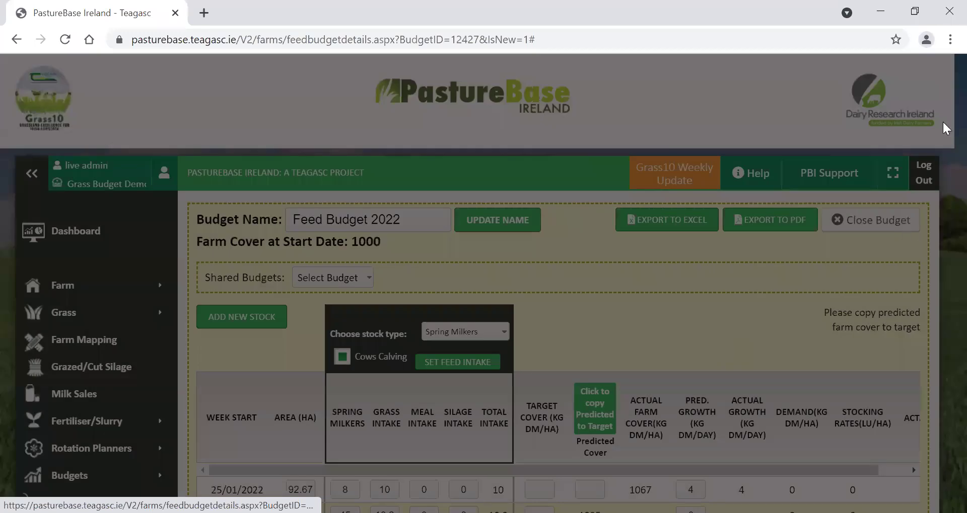
{"action": "scroll", "coordinate": [946, 172], "scroll_direction": "down", "scroll_amount": 3}
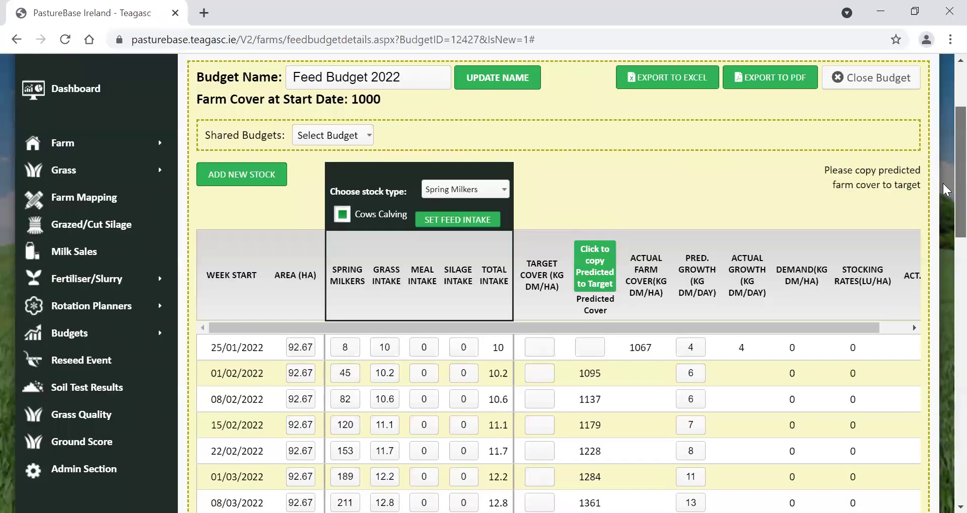
{"action": "scroll", "coordinate": [947, 191], "scroll_direction": "down", "scroll_amount": 3}
{"action": "left_click_drag", "start_coordinate": [374, 151], "coordinate": [403, 157]}
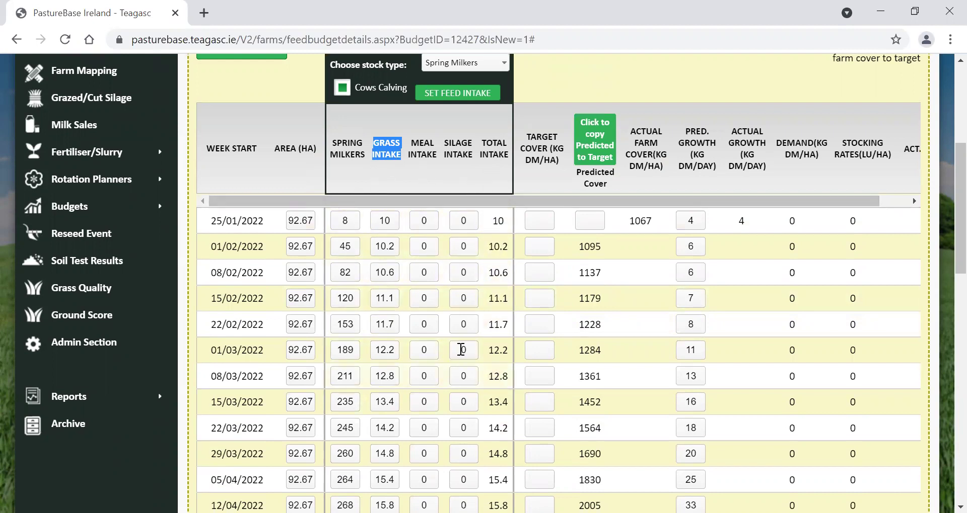
{"action": "scroll", "coordinate": [941, 255], "scroll_direction": "down", "scroll_amount": 4}
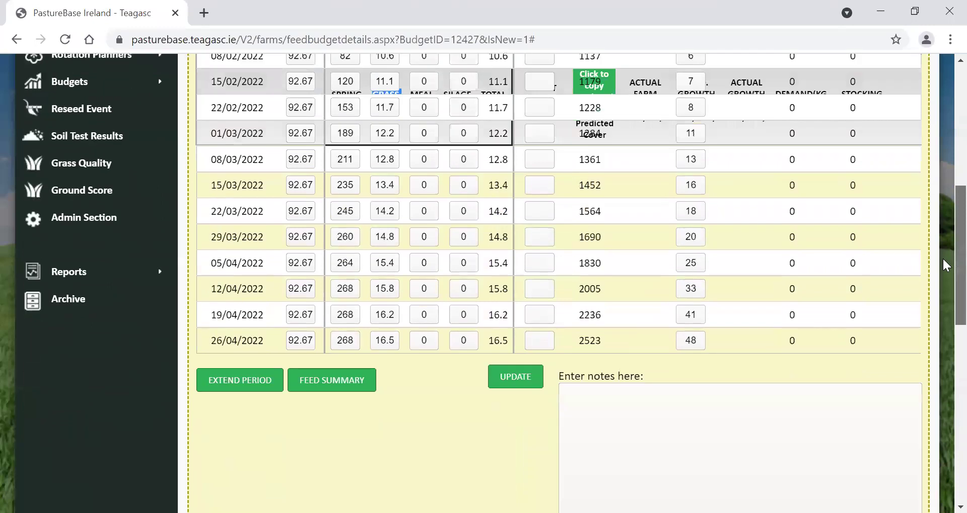
{"action": "left_click", "coordinate": [520, 384]}
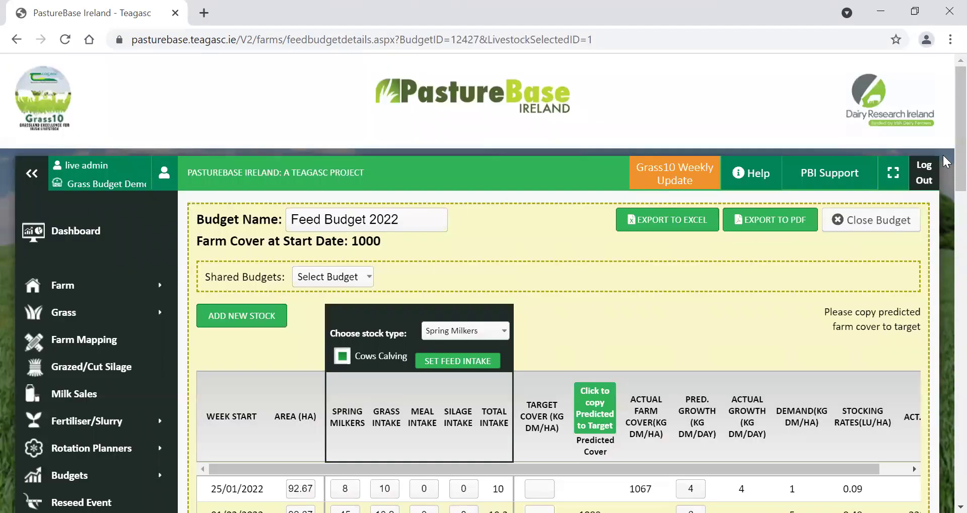
{"action": "scroll", "coordinate": [946, 166], "scroll_direction": "down", "scroll_amount": 5}
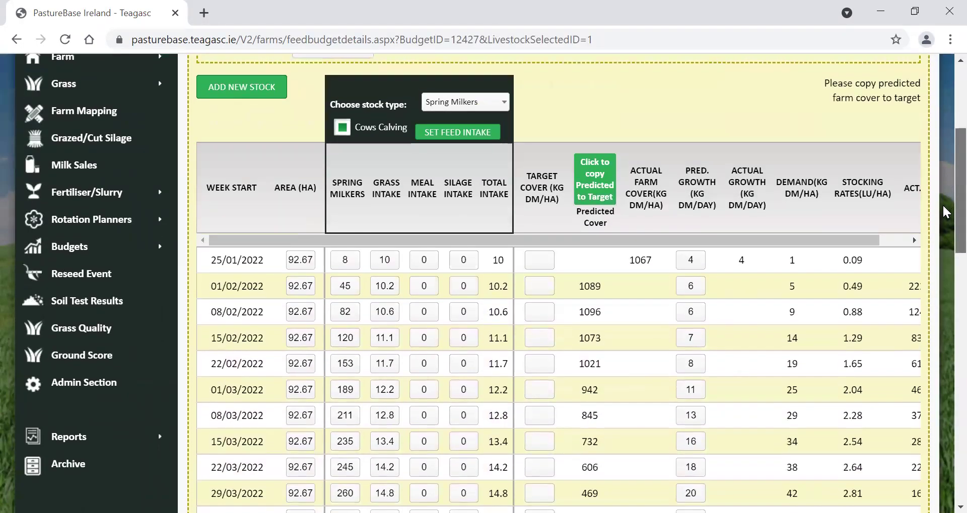
{"action": "scroll", "coordinate": [945, 212], "scroll_direction": "down", "scroll_amount": 1}
{"action": "scroll", "coordinate": [946, 222], "scroll_direction": "down", "scroll_amount": 1}
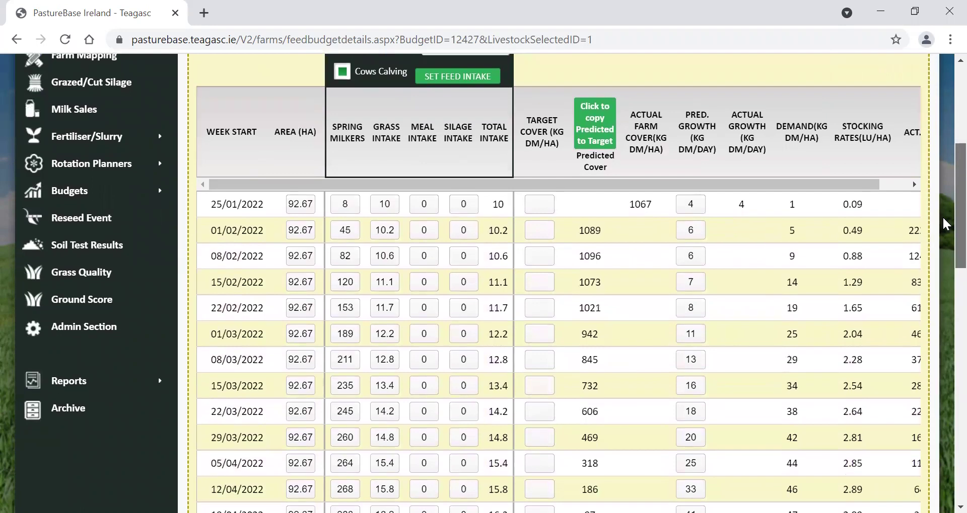
{"action": "scroll", "coordinate": [946, 224], "scroll_direction": "down", "scroll_amount": 1}
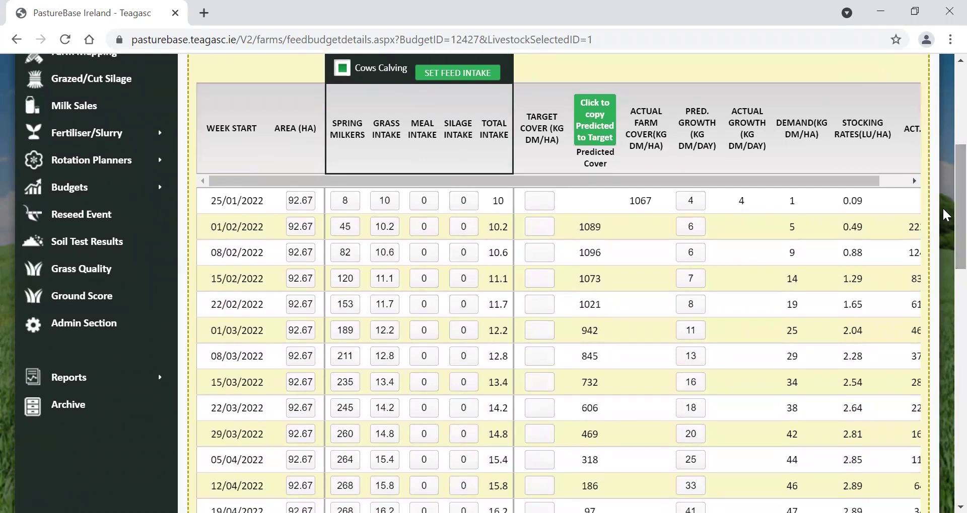
{"action": "scroll", "coordinate": [946, 214], "scroll_direction": "down", "scroll_amount": 1}
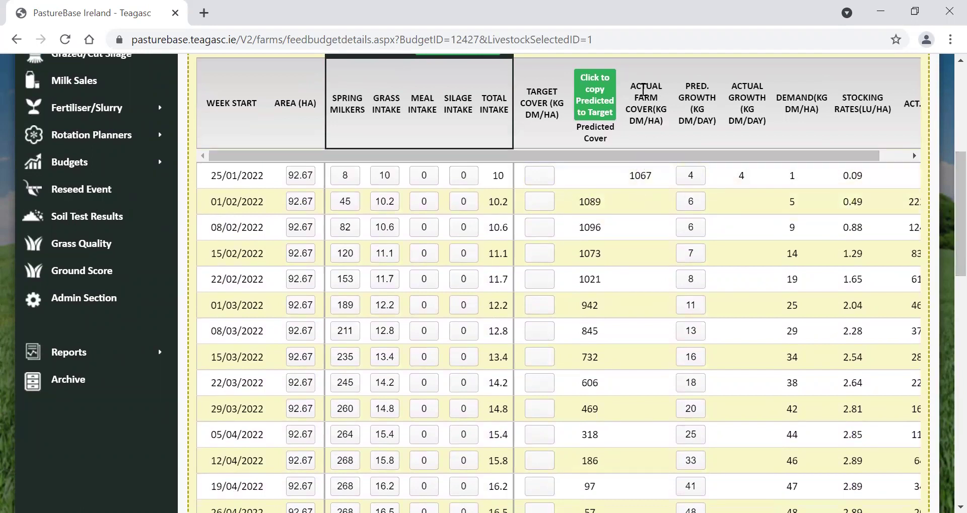
{"action": "left_click_drag", "start_coordinate": [635, 87], "coordinate": [664, 109]}
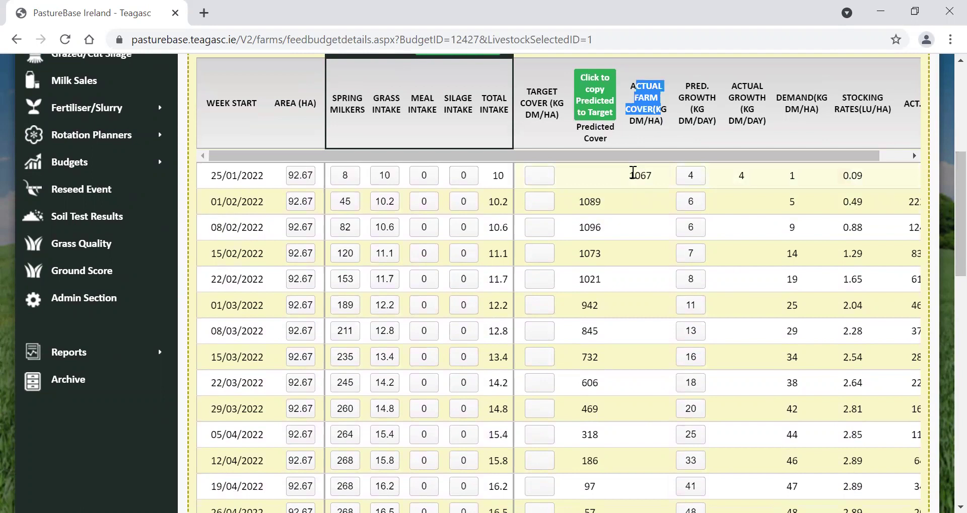
{"action": "left_click_drag", "start_coordinate": [629, 175], "coordinate": [642, 177]}
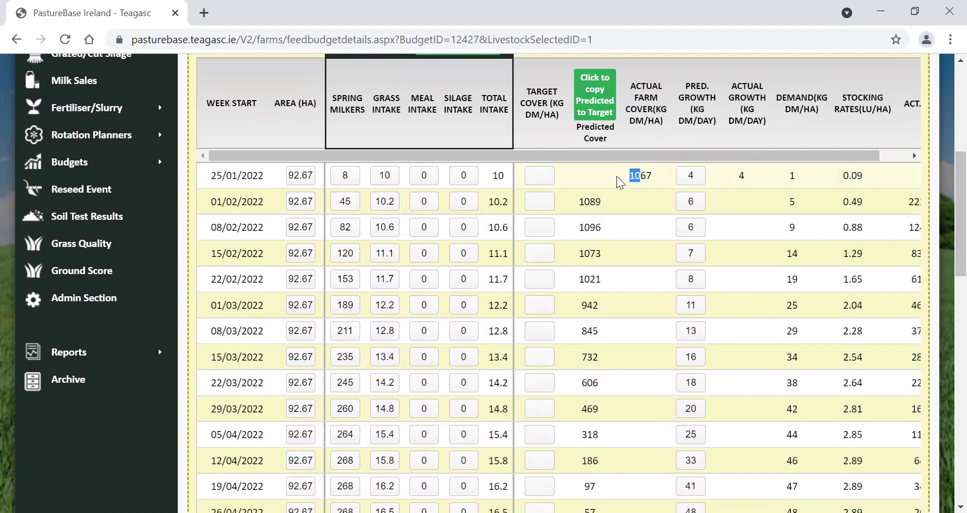
{"action": "left_click", "coordinate": [655, 179]}
{"action": "left_click_drag", "start_coordinate": [633, 175], "coordinate": [655, 178]}
{"action": "left_click", "coordinate": [658, 179]}
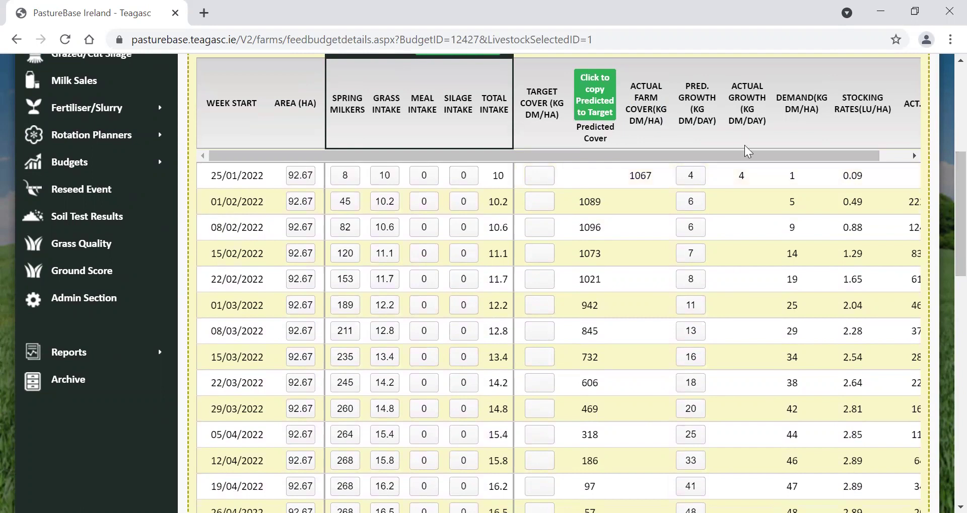
{"action": "left_click_drag", "start_coordinate": [733, 181], "coordinate": [750, 182]}
{"action": "left_click_drag", "start_coordinate": [791, 176], "coordinate": [798, 177]}
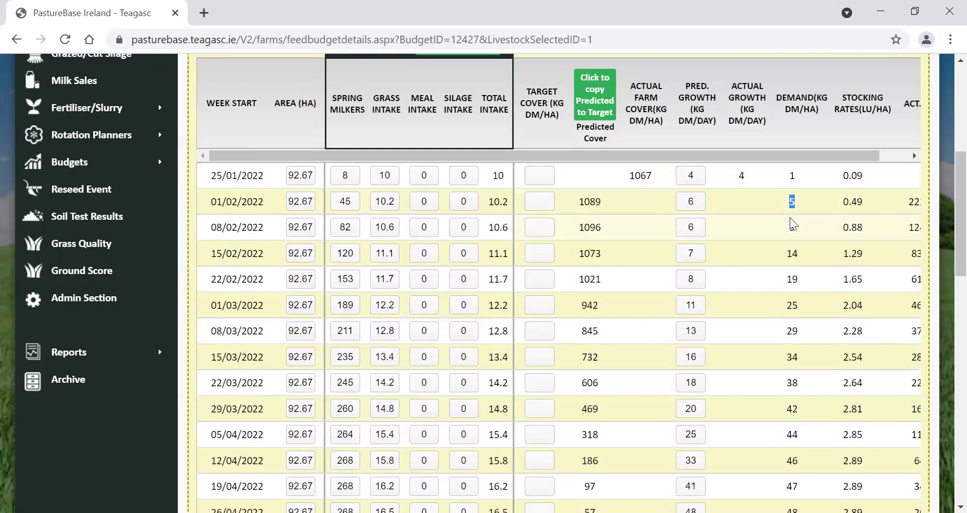
{"action": "double_click", "coordinate": [792, 253]}
{"action": "double_click", "coordinate": [792, 276]}
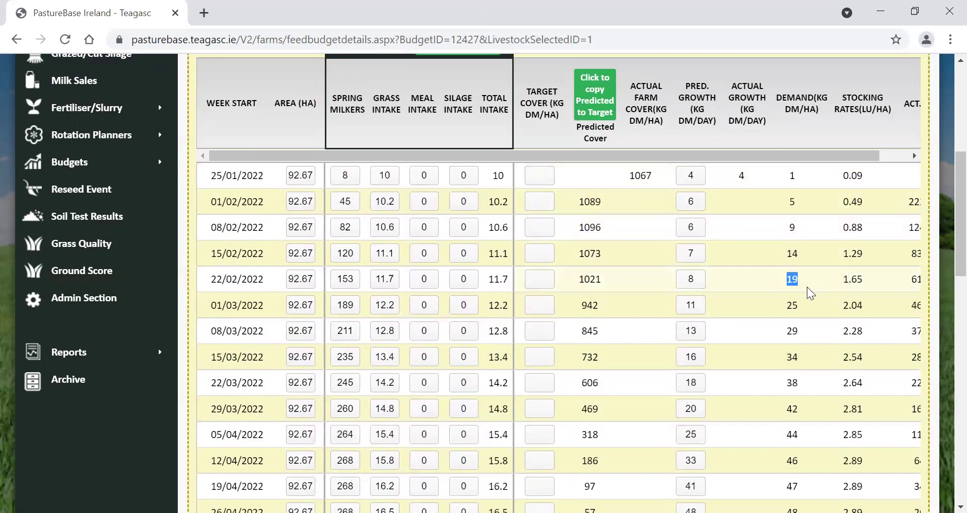
{"action": "left_click", "coordinate": [789, 313]}
{"action": "double_click", "coordinate": [785, 332]}
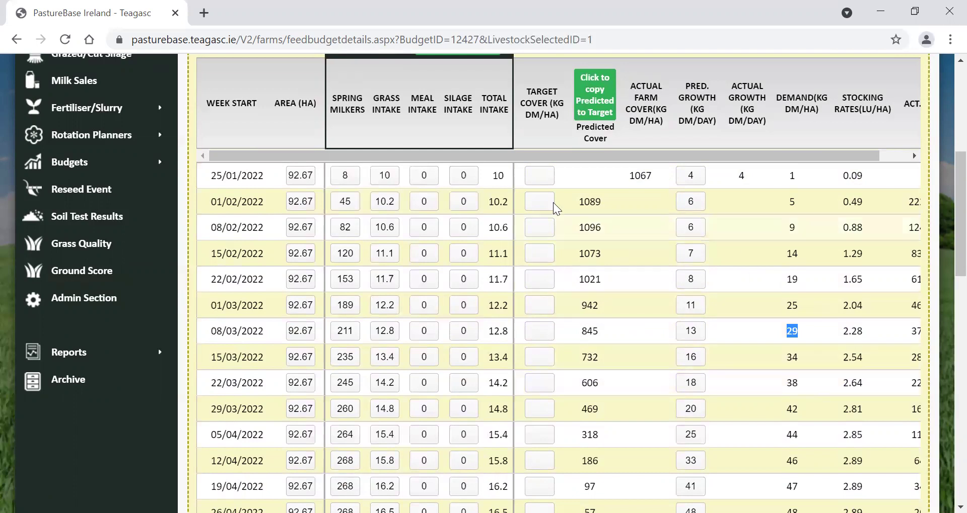
{"action": "scroll", "coordinate": [945, 252], "scroll_direction": "up", "scroll_amount": 1}
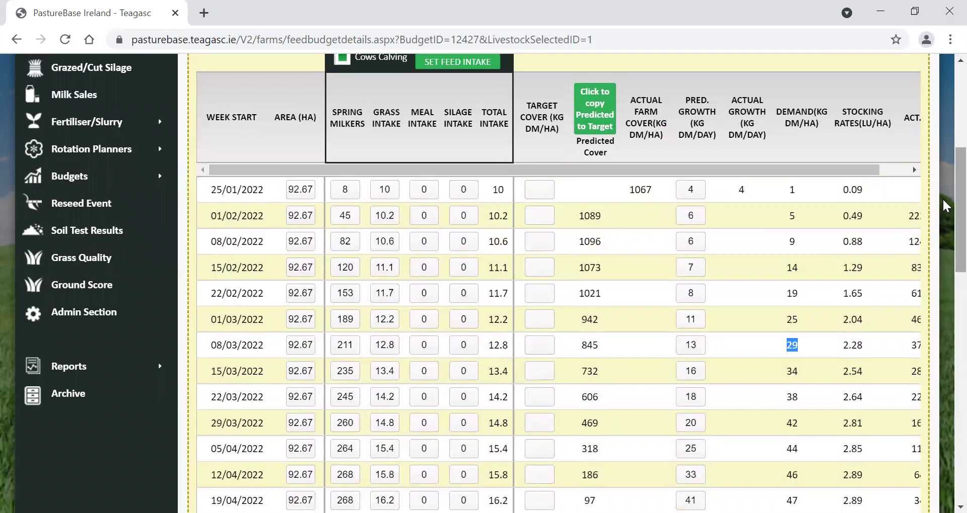
{"action": "scroll", "coordinate": [945, 217], "scroll_direction": "down", "scroll_amount": 3}
{"action": "scroll", "coordinate": [944, 216], "scroll_direction": "up", "scroll_amount": 3}
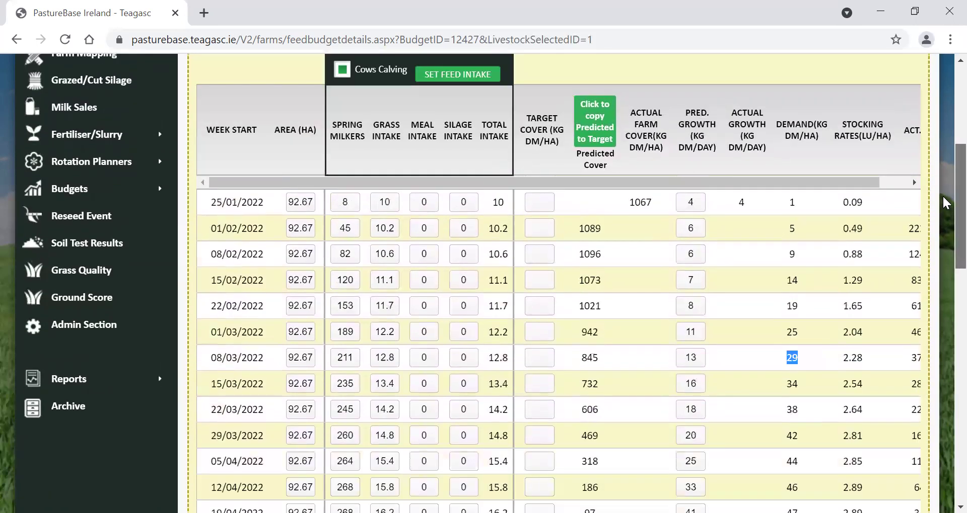
{"action": "left_click_drag", "start_coordinate": [628, 220], "coordinate": [659, 222]}
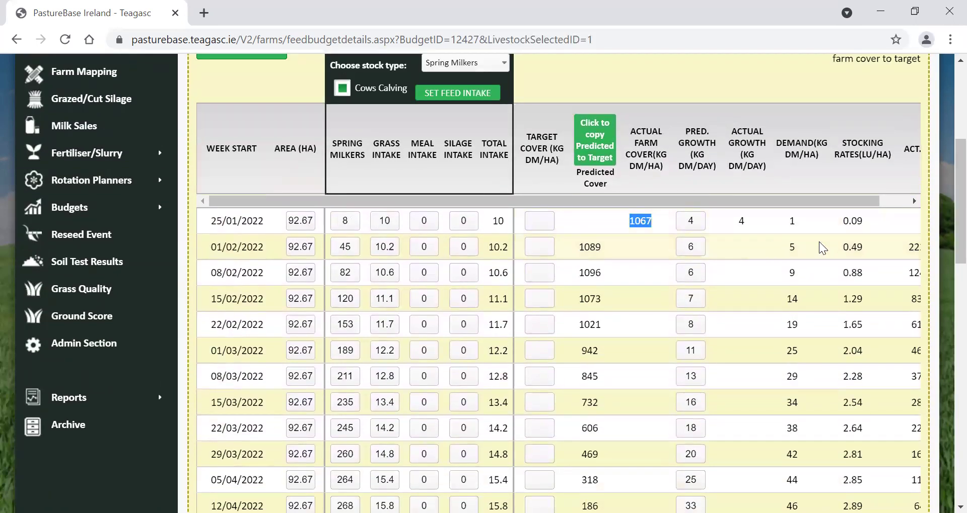
{"action": "scroll", "coordinate": [945, 212], "scroll_direction": "down", "scroll_amount": 1}
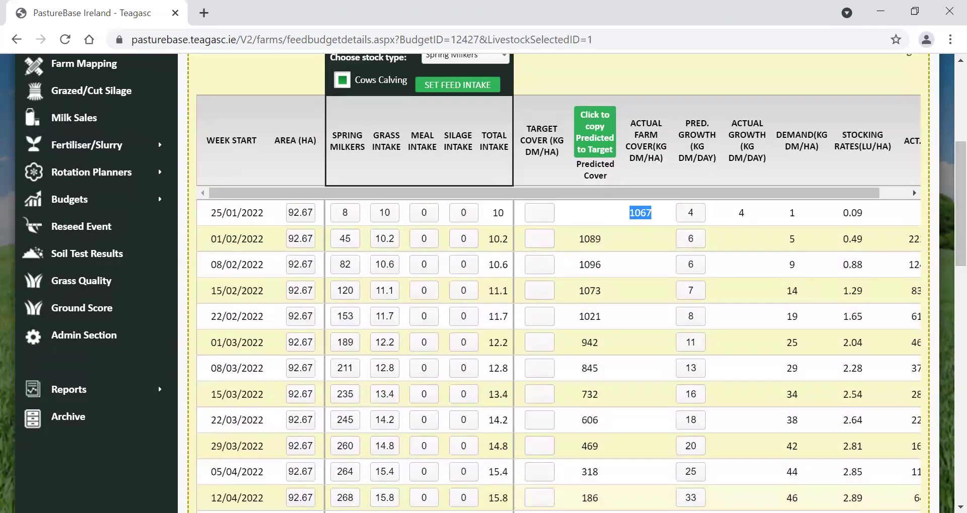
{"action": "scroll", "coordinate": [944, 252], "scroll_direction": "down", "scroll_amount": 1}
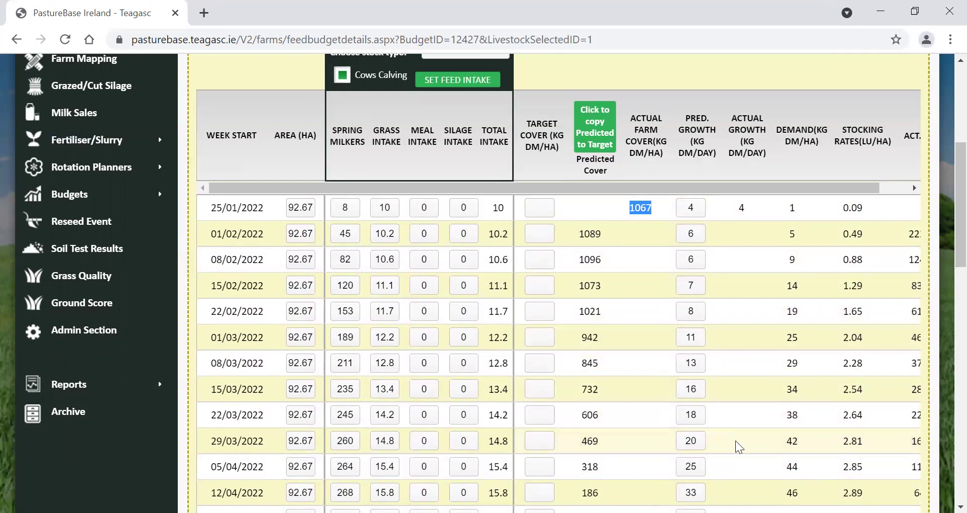
{"action": "scroll", "coordinate": [946, 243], "scroll_direction": "up", "scroll_amount": 1}
{"action": "scroll", "coordinate": [945, 244], "scroll_direction": "down", "scroll_amount": 1}
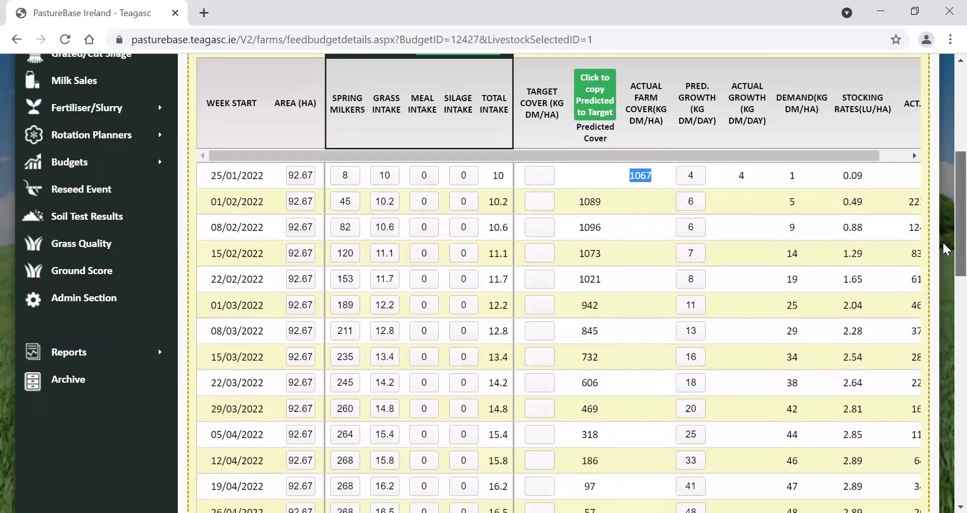
{"action": "scroll", "coordinate": [946, 244], "scroll_direction": "down", "scroll_amount": 2}
{"action": "scroll", "coordinate": [945, 245], "scroll_direction": "up", "scroll_amount": 3}
{"action": "scroll", "coordinate": [944, 245], "scroll_direction": "down", "scroll_amount": 3}
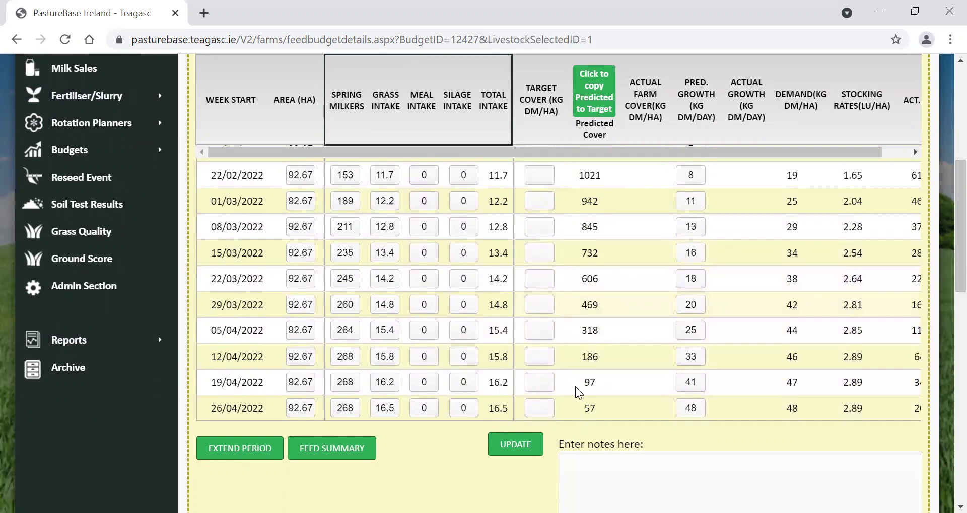
{"action": "scroll", "coordinate": [946, 302], "scroll_direction": "up", "scroll_amount": 3}
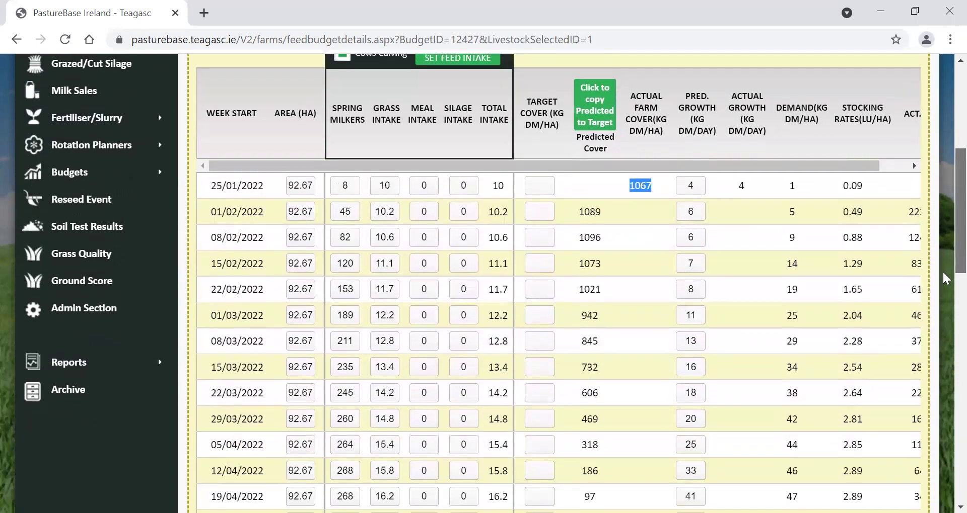
Step: Enter a meal intake of 3 for each week from 25/01 down to 26/04
{"action": "left_click", "coordinate": [430, 193]}
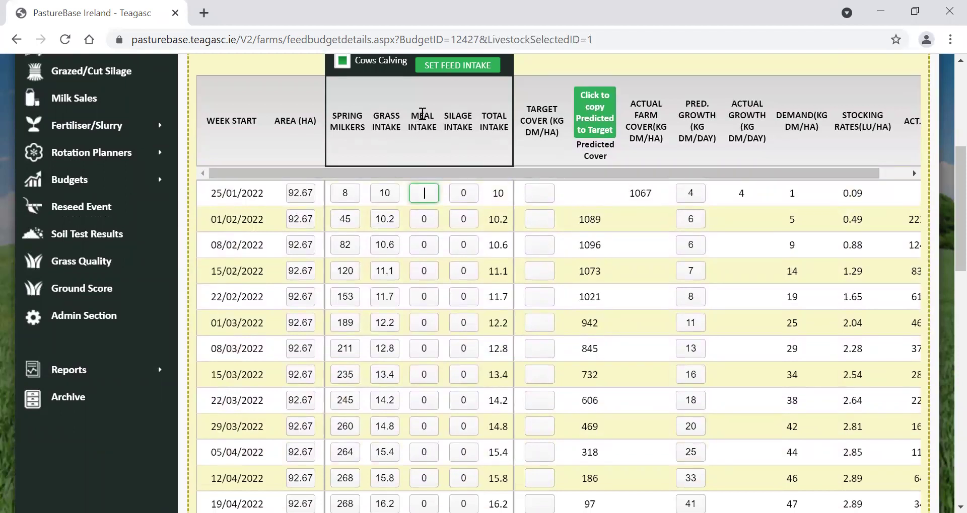
{"action": "key", "text": "Tab"}
{"action": "type", "text": "3"}
{"action": "key", "text": "Tab"}
{"action": "type", "text": "3"}
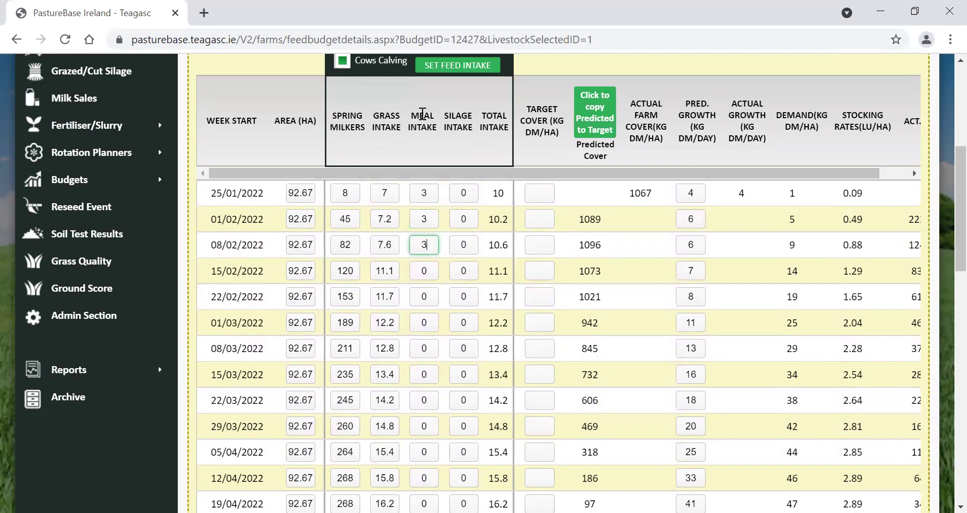
{"action": "key", "text": "Tab"}
{"action": "type", "text": "3"}
{"action": "key", "text": "Tab"}
{"action": "type", "text": "3"}
{"action": "key", "text": "Tab"}
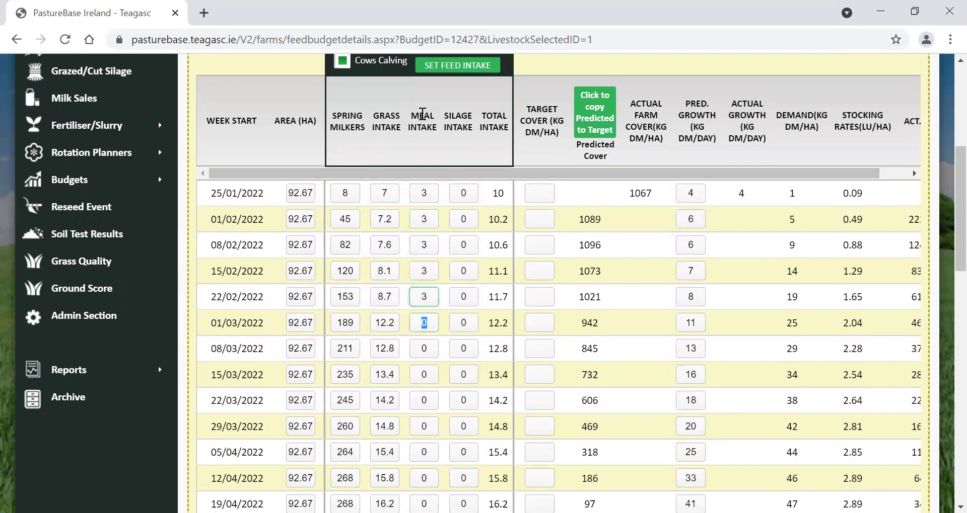
{"action": "type", "text": "3"}
{"action": "key", "text": "Tab"}
{"action": "type", "text": "3"}
{"action": "key", "text": "Tab"}
{"action": "type", "text": "3"}
{"action": "key", "text": "Tab"}
{"action": "type", "text": "3"}
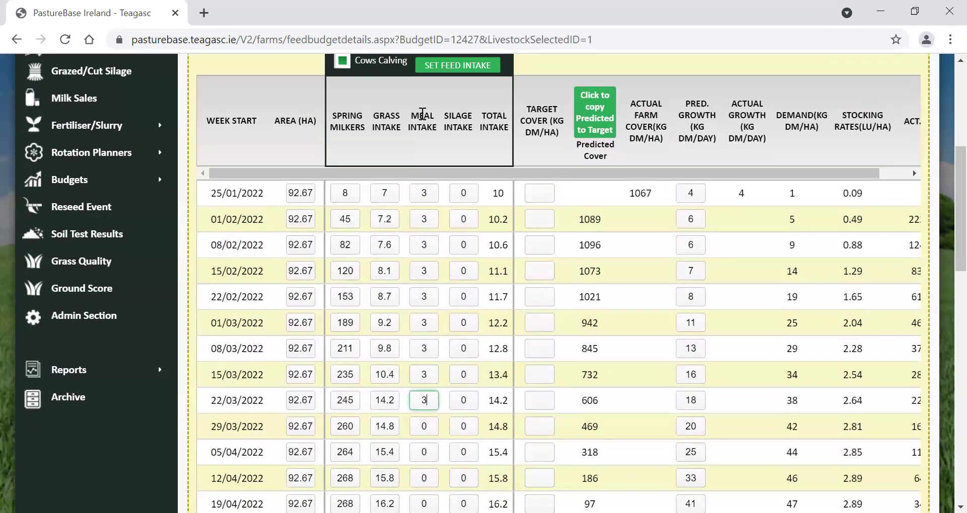
{"action": "key", "text": "Tab"}
{"action": "type", "text": "3"}
{"action": "key", "text": "Tab"}
{"action": "type", "text": "3"}
{"action": "key", "text": "Tab"}
{"action": "type", "text": "3"}
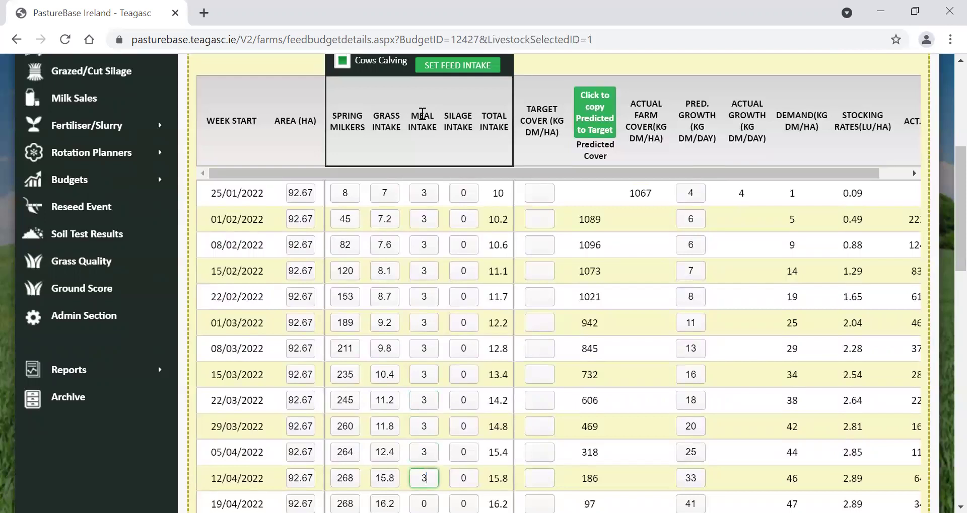
{"action": "type", "text": "3"}
{"action": "key", "text": "Tab"}
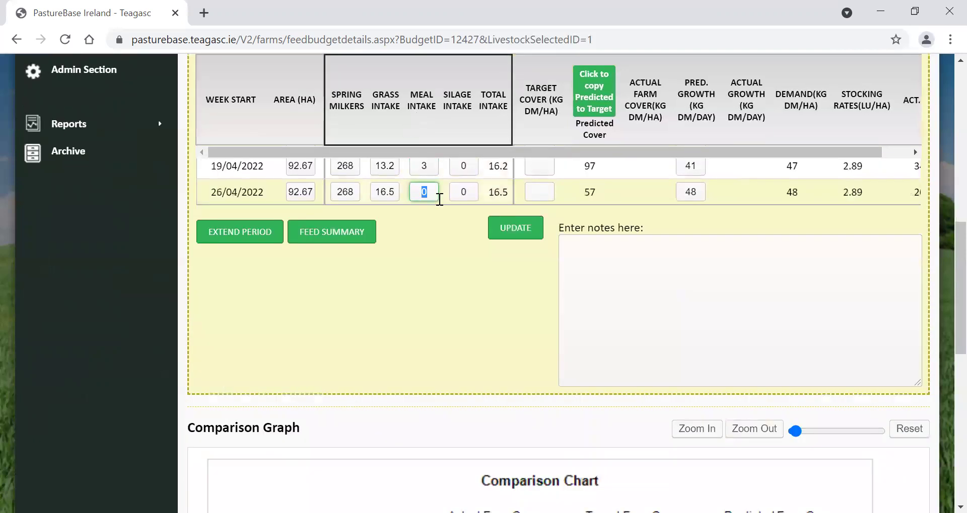
Step: Scroll back up and recheck the 25/01 and 01/02 meal intake values
{"action": "scroll", "coordinate": [435, 250], "scroll_direction": "up", "scroll_amount": 8}
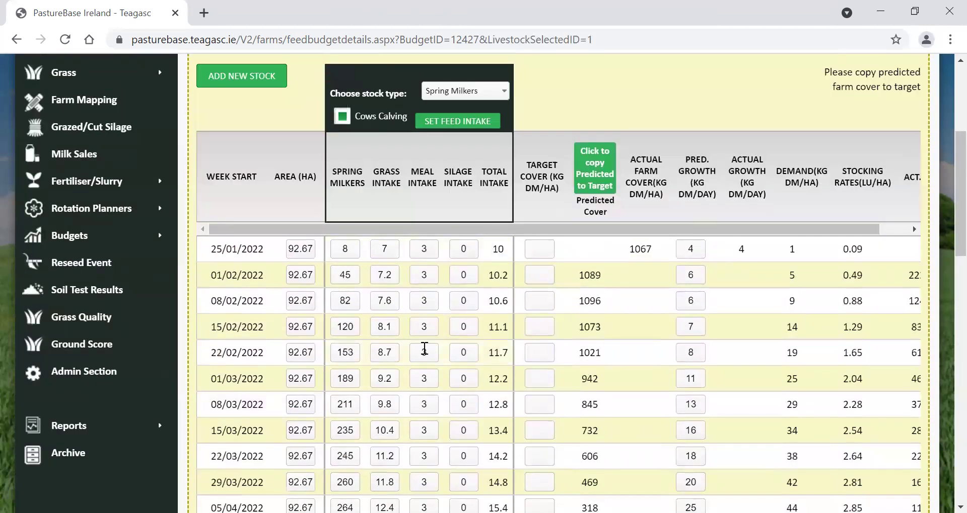
{"action": "scroll", "coordinate": [424, 348], "scroll_direction": "down", "scroll_amount": 5}
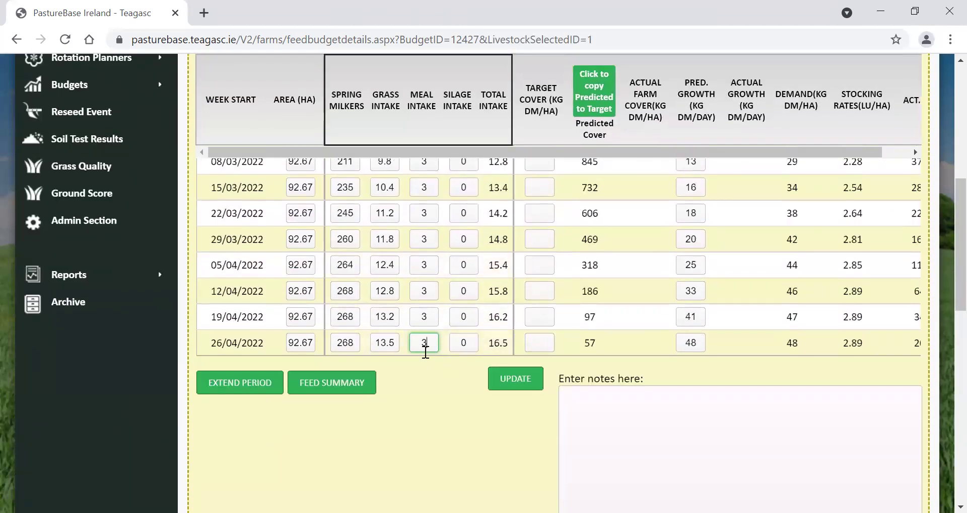
{"action": "scroll", "coordinate": [427, 347], "scroll_direction": "up", "scroll_amount": 3}
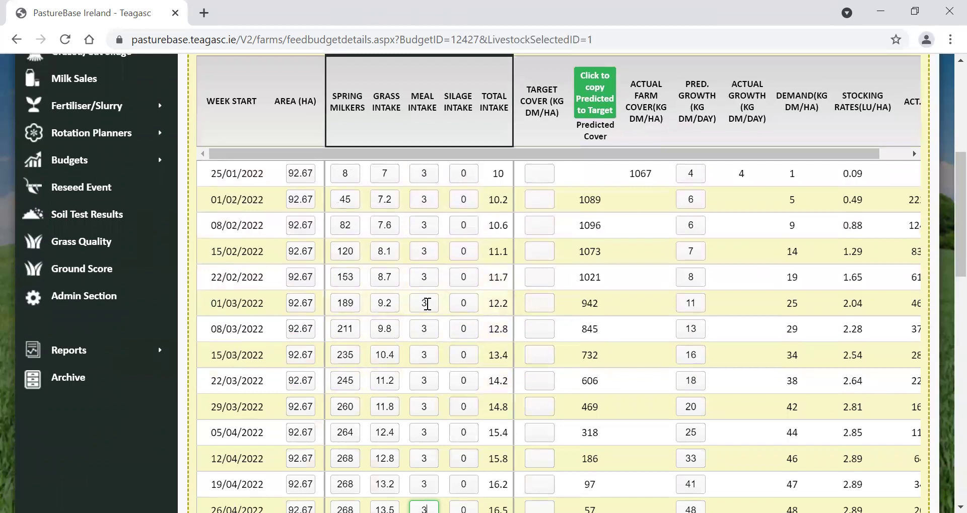
{"action": "scroll", "coordinate": [432, 335], "scroll_direction": "up", "scroll_amount": 2}
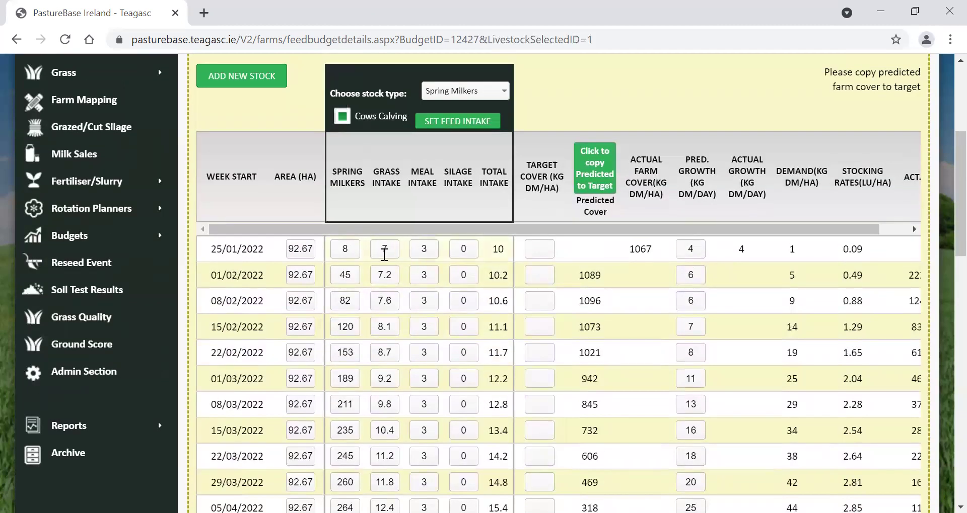
{"action": "left_click", "coordinate": [428, 246]}
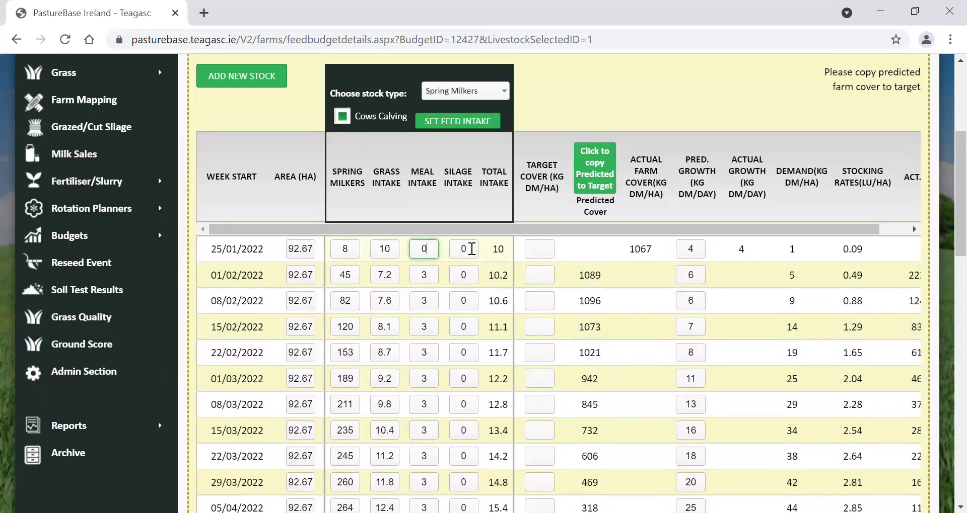
{"action": "key", "text": "Down"}
{"action": "key", "text": "Up"}
{"action": "key", "text": "Down"}
{"action": "key", "text": "Up"}
{"action": "left_click_drag", "start_coordinate": [945, 200], "coordinate": [944, 269]}
{"action": "left_click", "coordinate": [516, 312]}
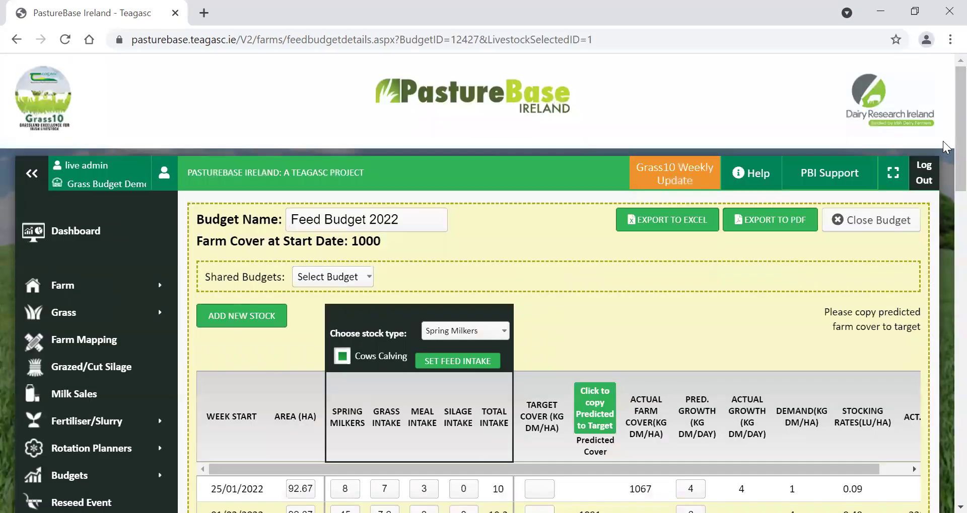
{"action": "left_click_drag", "start_coordinate": [946, 147], "coordinate": [945, 215]}
{"action": "scroll", "coordinate": [946, 198], "scroll_direction": "down", "scroll_amount": 1}
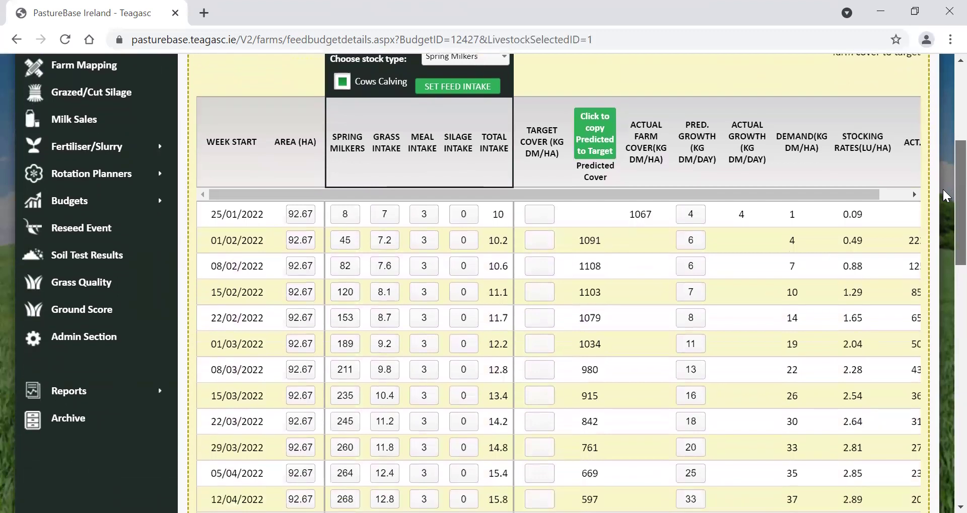
{"action": "scroll", "coordinate": [946, 199], "scroll_direction": "down", "scroll_amount": 1}
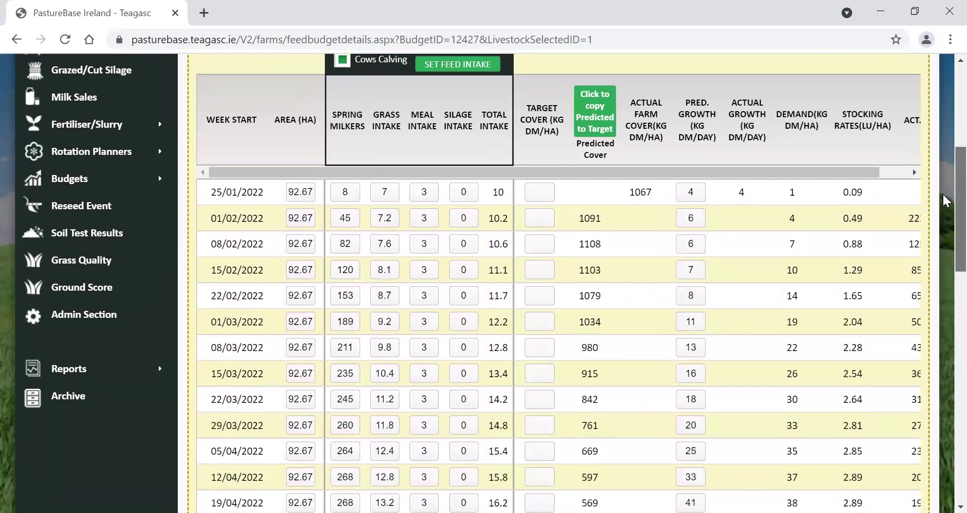
{"action": "scroll", "coordinate": [942, 205], "scroll_direction": "down", "scroll_amount": 3}
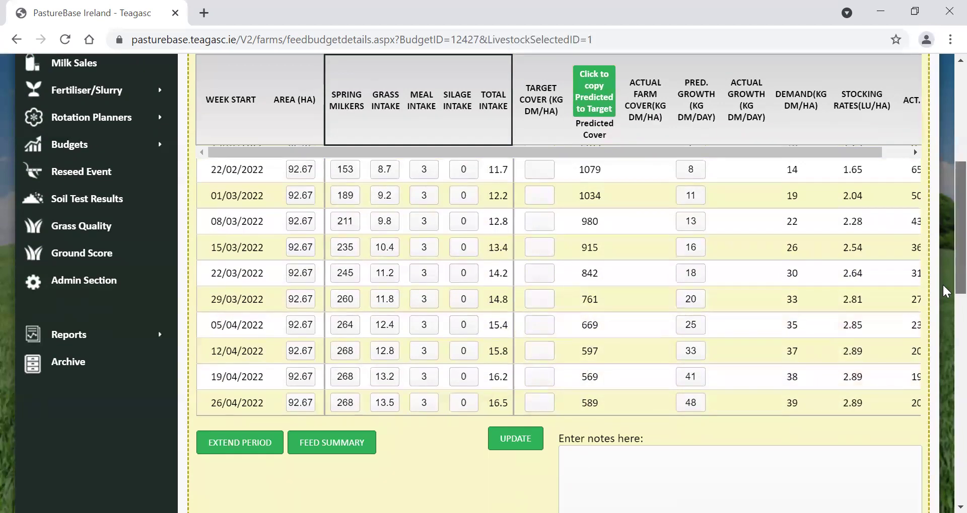
{"action": "scroll", "coordinate": [942, 285], "scroll_direction": "up", "scroll_amount": 1}
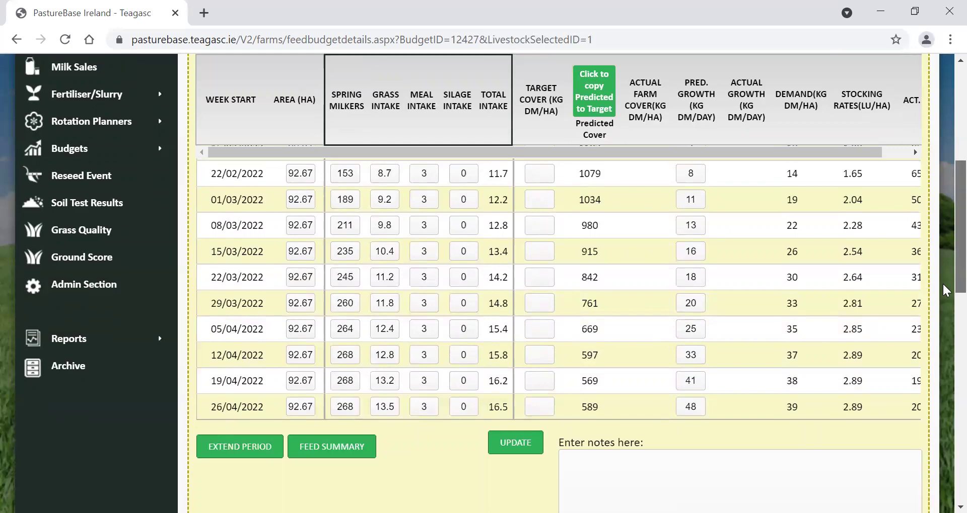
{"action": "scroll", "coordinate": [943, 285], "scroll_direction": "up", "scroll_amount": 3}
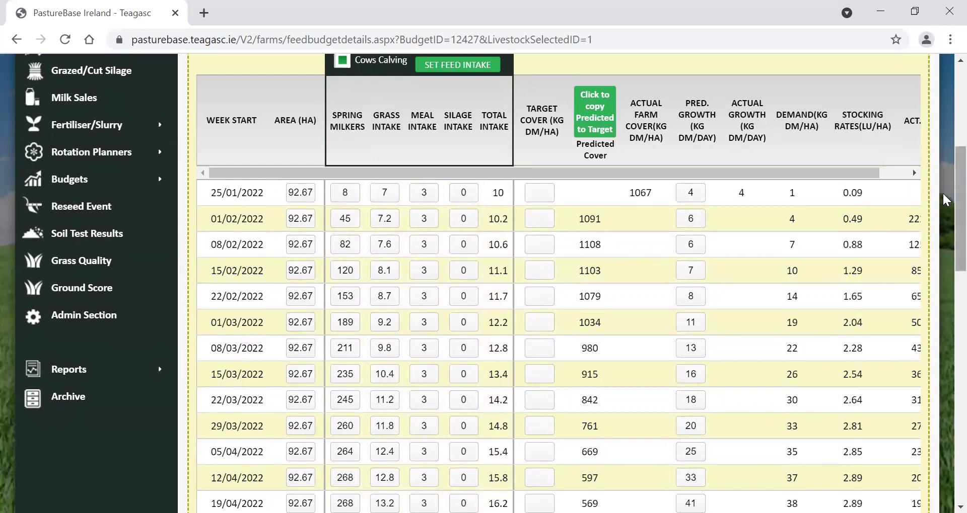
{"action": "scroll", "coordinate": [943, 194], "scroll_direction": "up", "scroll_amount": 1}
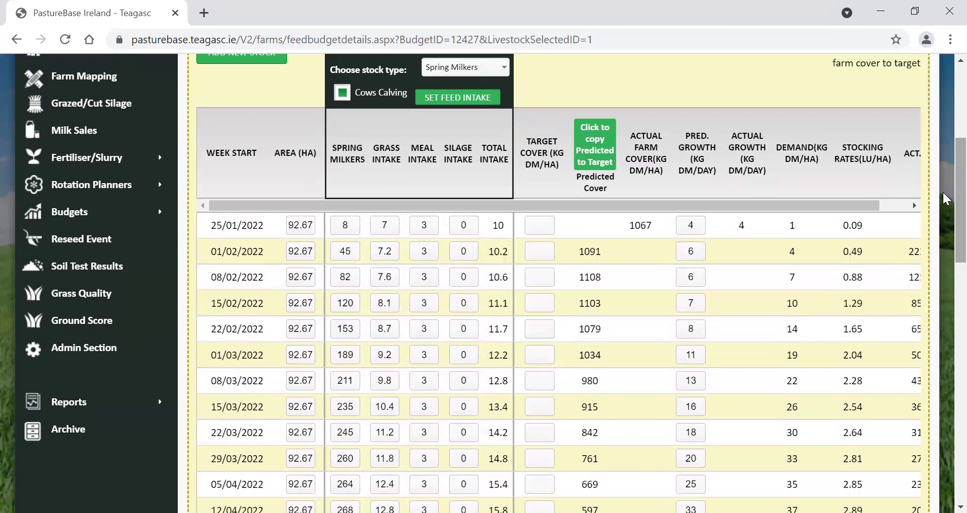
{"action": "scroll", "coordinate": [945, 211], "scroll_direction": "up", "scroll_amount": 1}
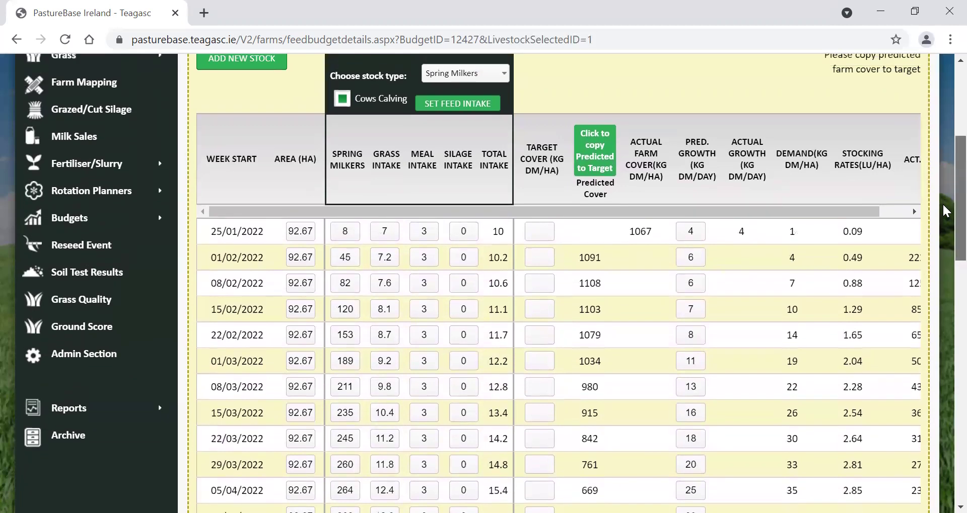
{"action": "left_click_drag", "start_coordinate": [214, 233], "coordinate": [265, 232]}
{"action": "scroll", "coordinate": [942, 214], "scroll_direction": "down", "scroll_amount": 3}
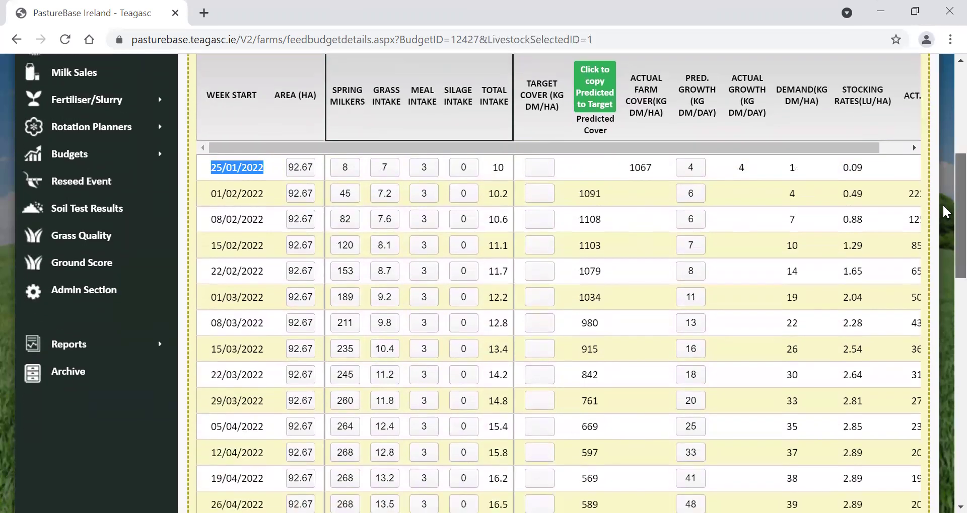
{"action": "scroll", "coordinate": [943, 193], "scroll_direction": "up", "scroll_amount": 3}
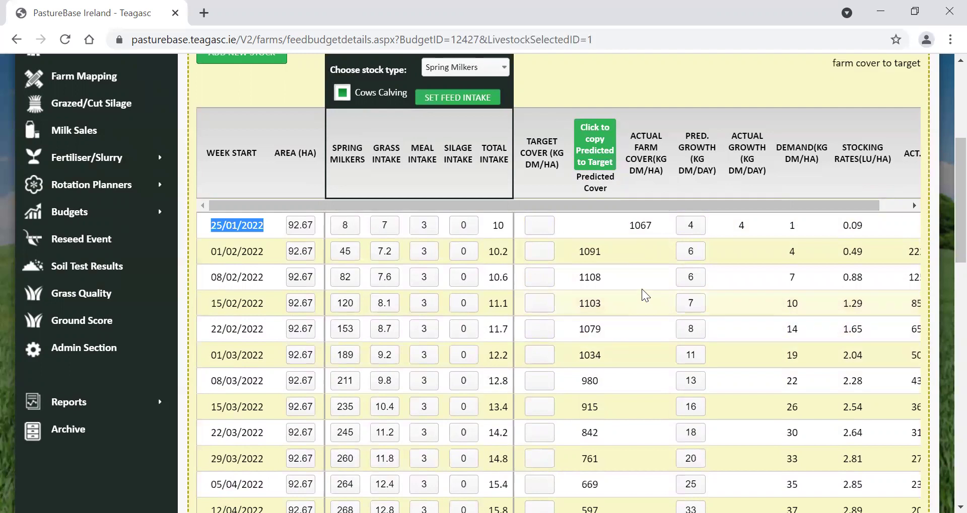
{"action": "left_click_drag", "start_coordinate": [631, 229], "coordinate": [648, 224]}
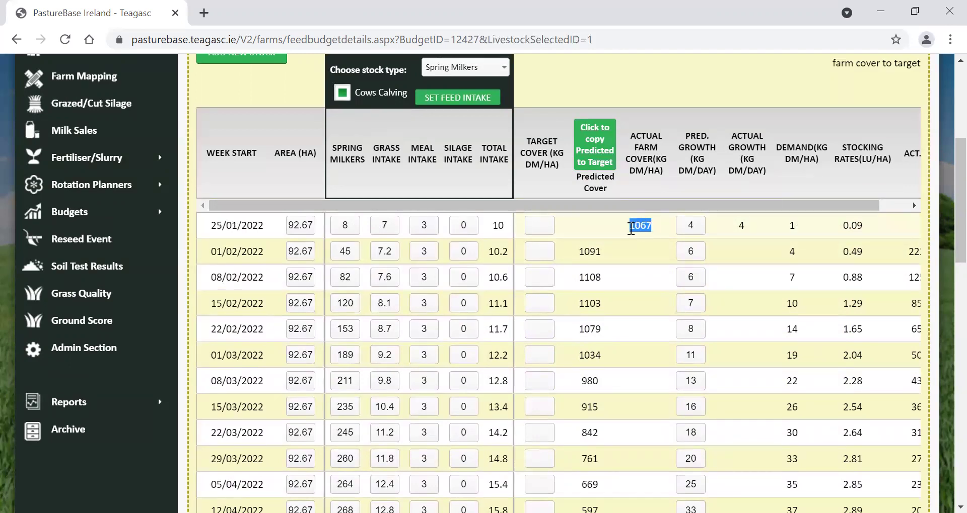
{"action": "left_click_drag", "start_coordinate": [579, 252], "coordinate": [602, 260]}
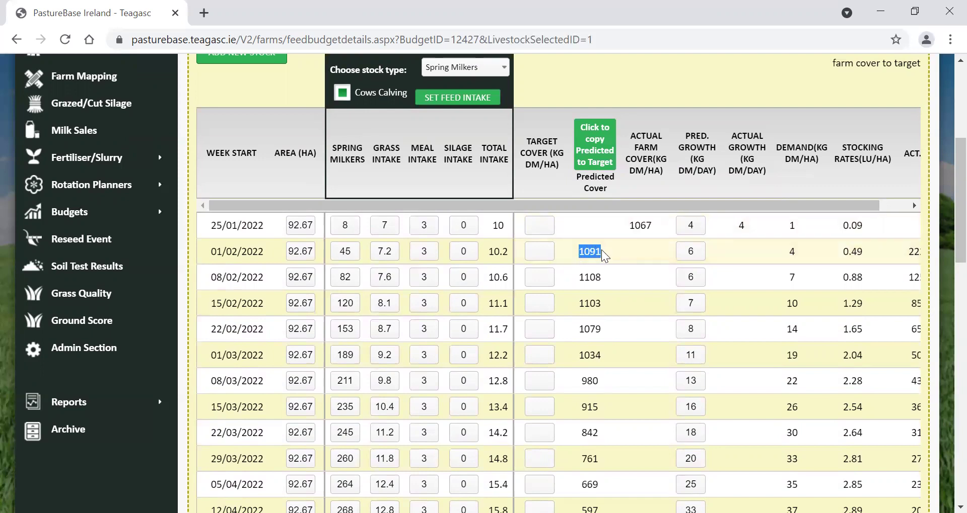
{"action": "left_click", "coordinate": [594, 238]}
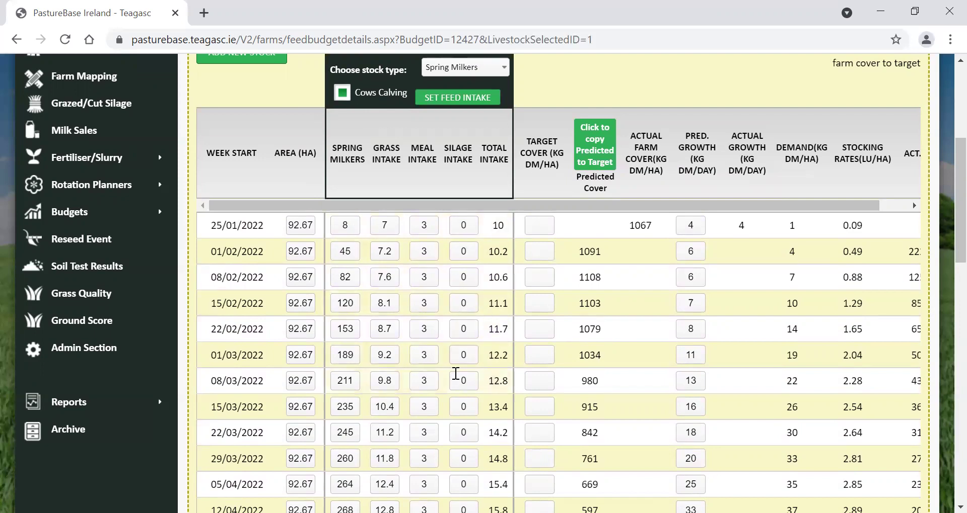
{"action": "left_click_drag", "start_coordinate": [629, 225], "coordinate": [656, 230]}
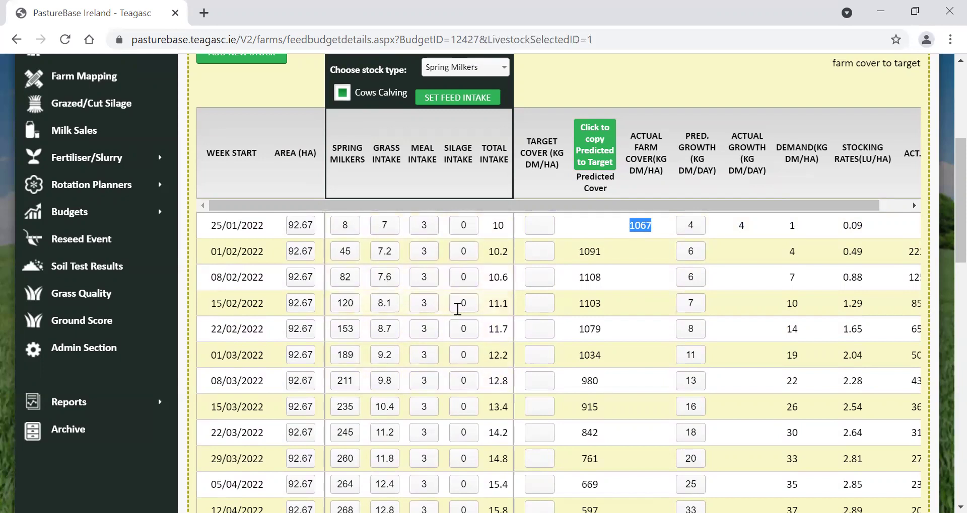
{"action": "scroll", "coordinate": [946, 192], "scroll_direction": "down", "scroll_amount": 1}
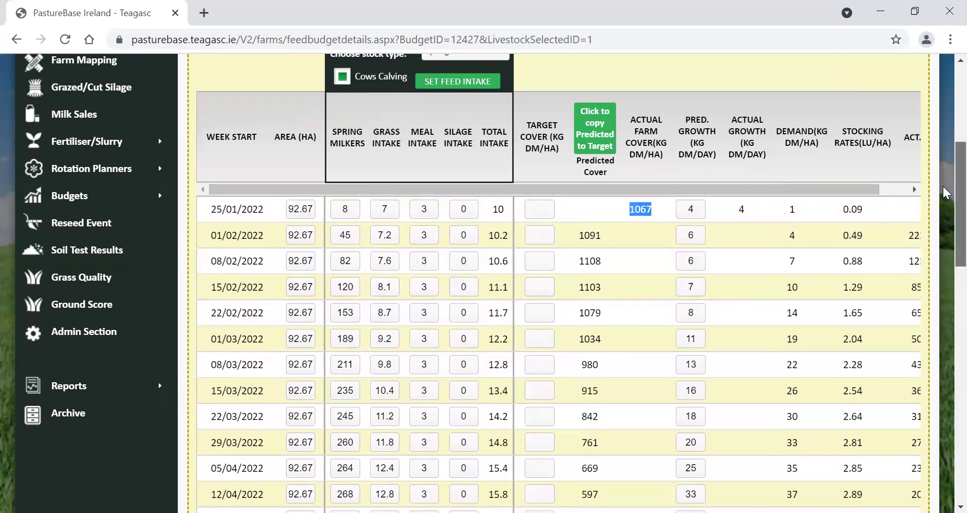
{"action": "scroll", "coordinate": [946, 193], "scroll_direction": "down", "scroll_amount": 1}
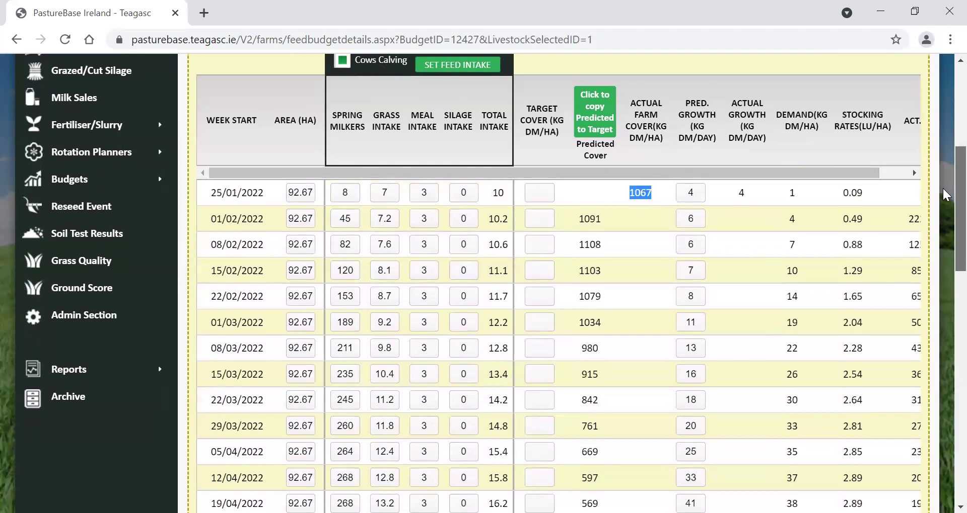
{"action": "scroll", "coordinate": [946, 196], "scroll_direction": "down", "scroll_amount": 5}
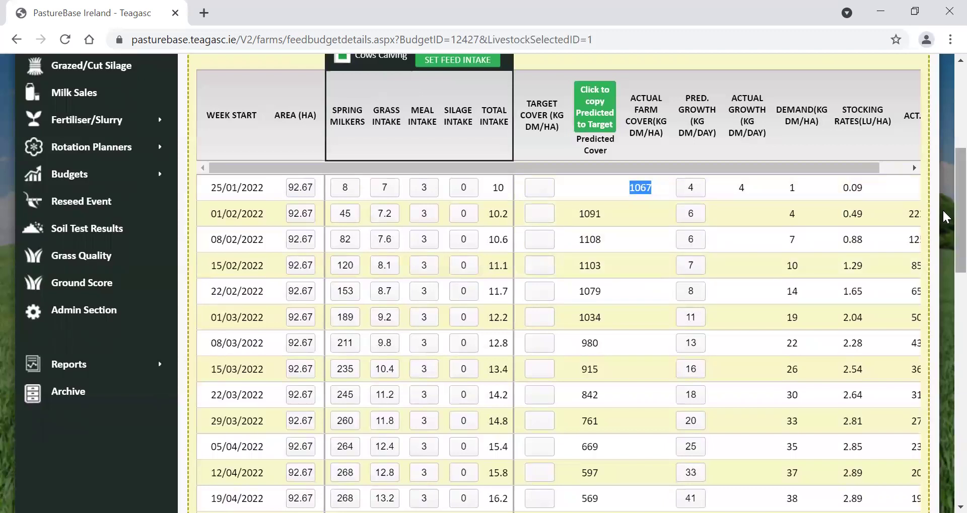
{"action": "scroll", "coordinate": [946, 216], "scroll_direction": "up", "scroll_amount": 1}
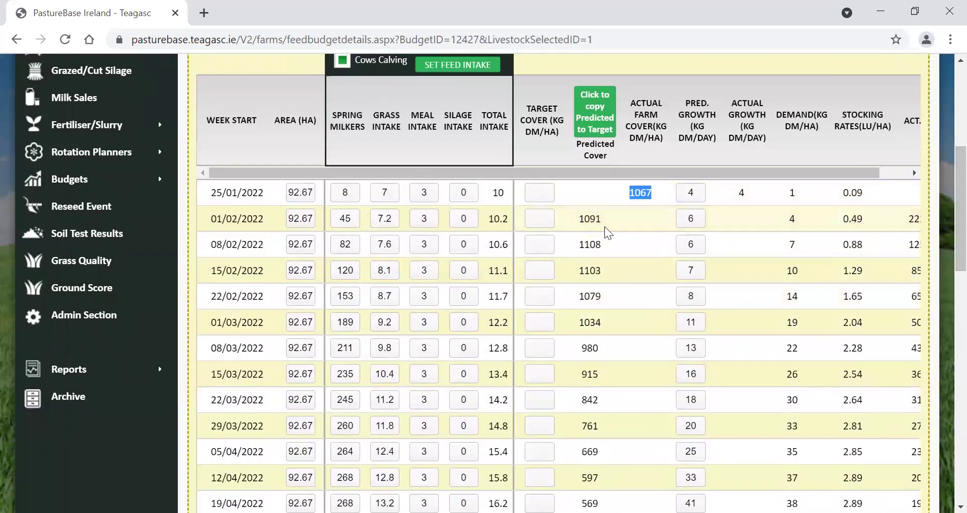
{"action": "double_click", "coordinate": [586, 219]}
{"action": "double_click", "coordinate": [590, 244]}
{"action": "double_click", "coordinate": [588, 270]}
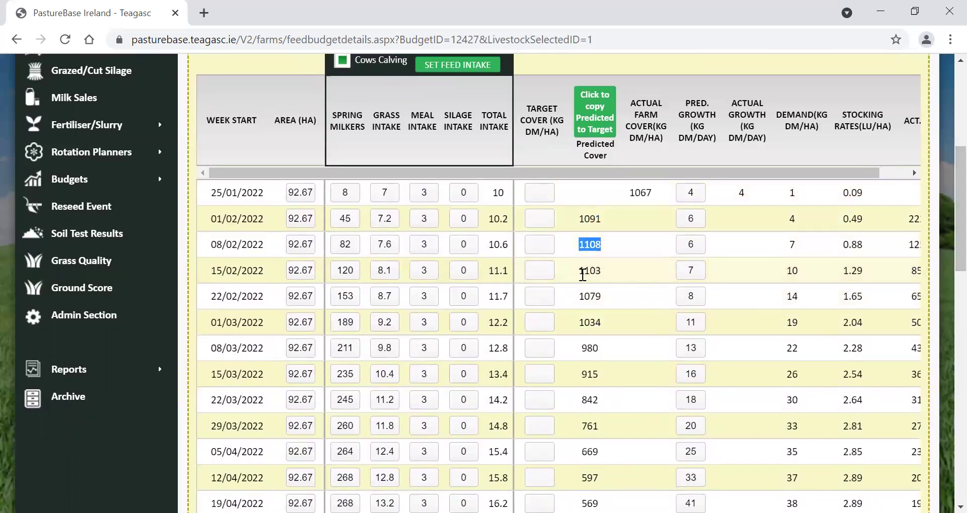
{"action": "left_click_drag", "start_coordinate": [585, 296], "coordinate": [598, 293]}
{"action": "double_click", "coordinate": [590, 321]}
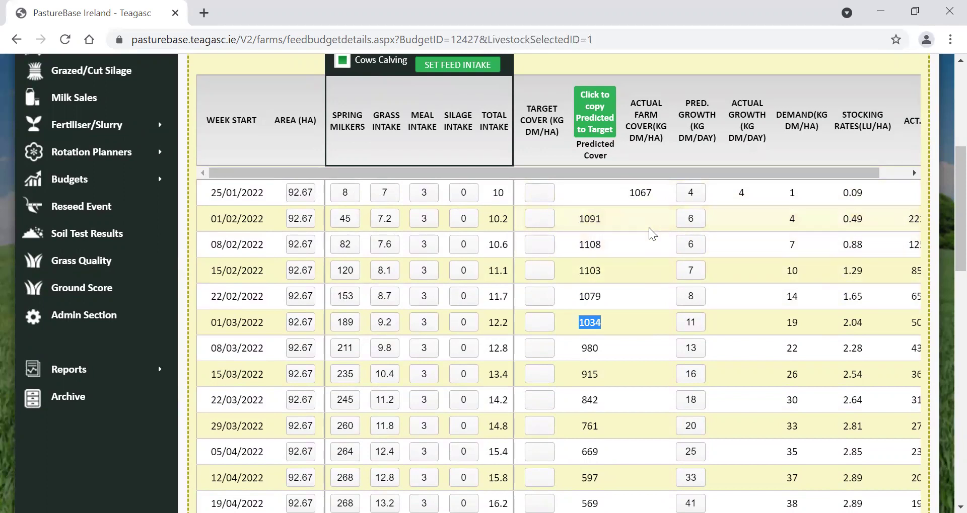
{"action": "left_click", "coordinate": [628, 245]}
{"action": "double_click", "coordinate": [589, 297]}
{"action": "double_click", "coordinate": [584, 323]}
{"action": "double_click", "coordinate": [589, 349]}
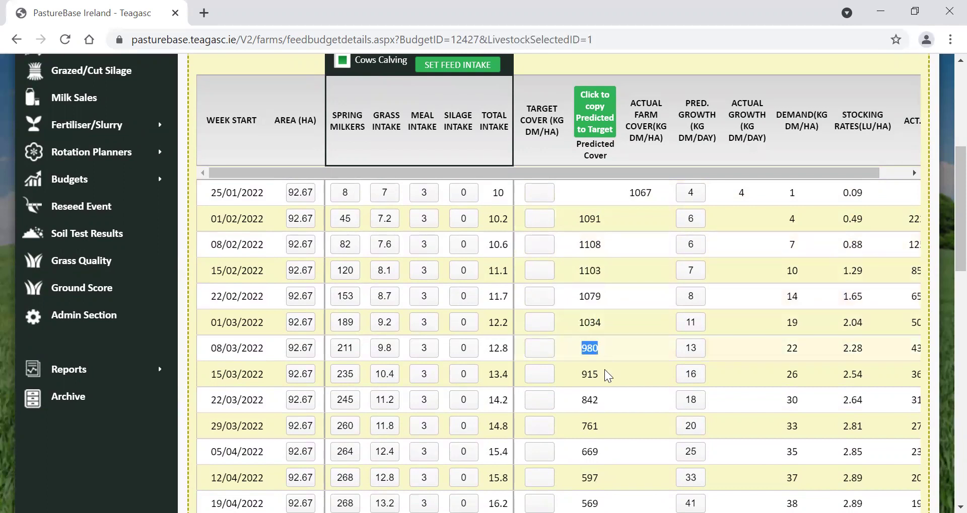
{"action": "left_click_drag", "start_coordinate": [581, 374], "coordinate": [592, 375]}
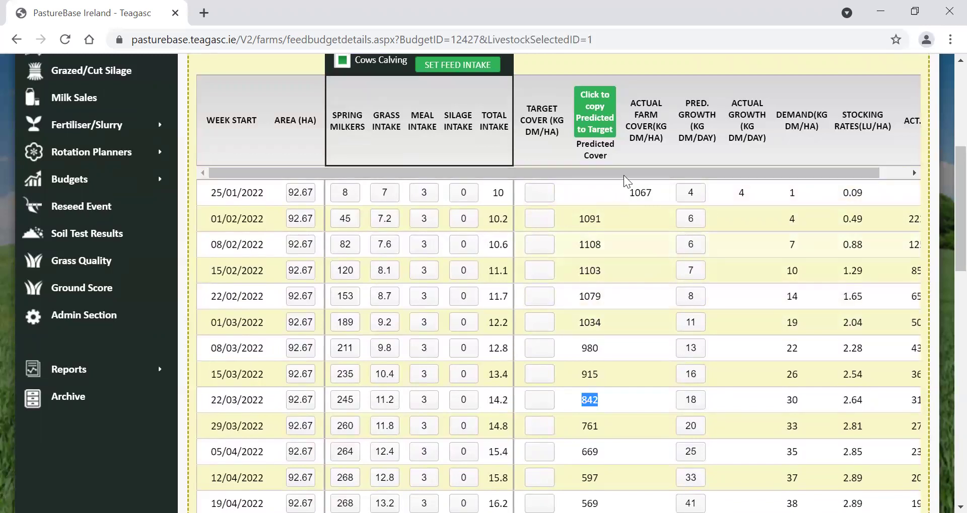
Step: Copy every predicted cover, 1091 down to 569, into the Target Cover column
{"action": "left_click", "coordinate": [595, 99]}
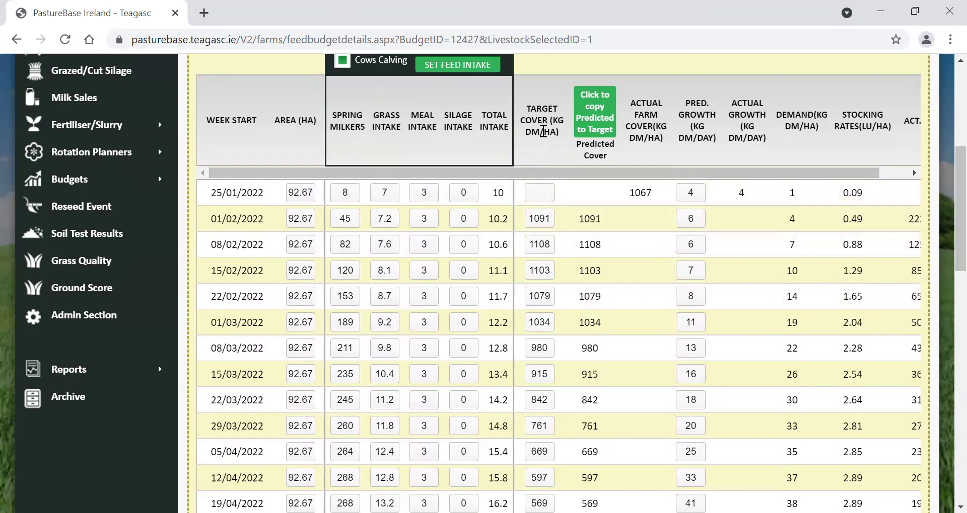
{"action": "left_click_drag", "start_coordinate": [531, 108], "coordinate": [570, 142]}
{"action": "left_click", "coordinate": [573, 151]}
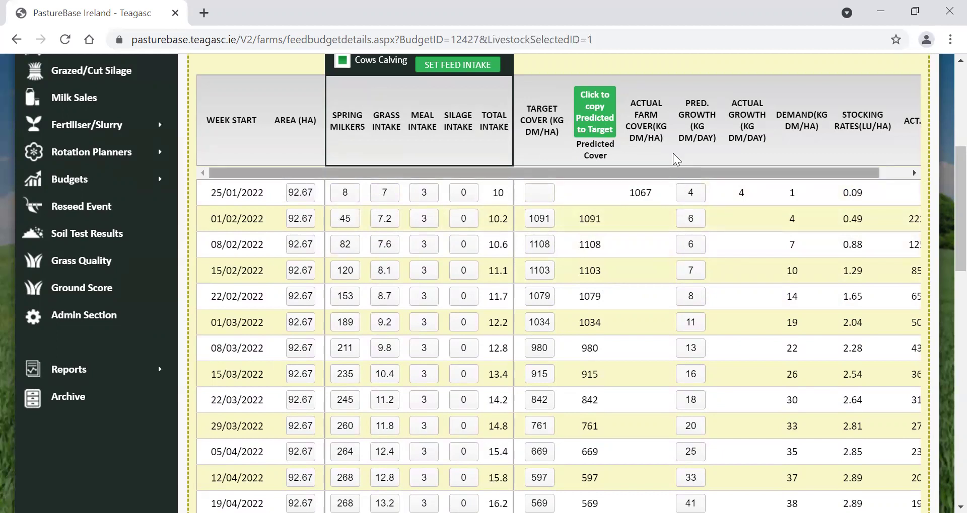
{"action": "left_click_drag", "start_coordinate": [631, 102], "coordinate": [664, 126]}
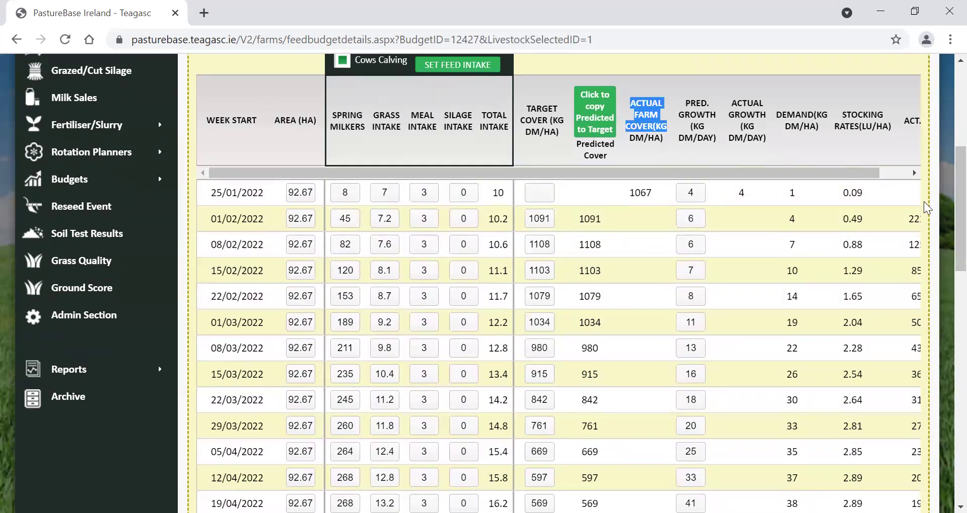
{"action": "scroll", "coordinate": [946, 221], "scroll_direction": "down", "scroll_amount": 3}
Step: Update Feed Budget 2022 so targets match predicted covers, 1091 on 01/02 to 1034 on 01/03
{"action": "scroll", "coordinate": [945, 229], "scroll_direction": "down", "scroll_amount": 1}
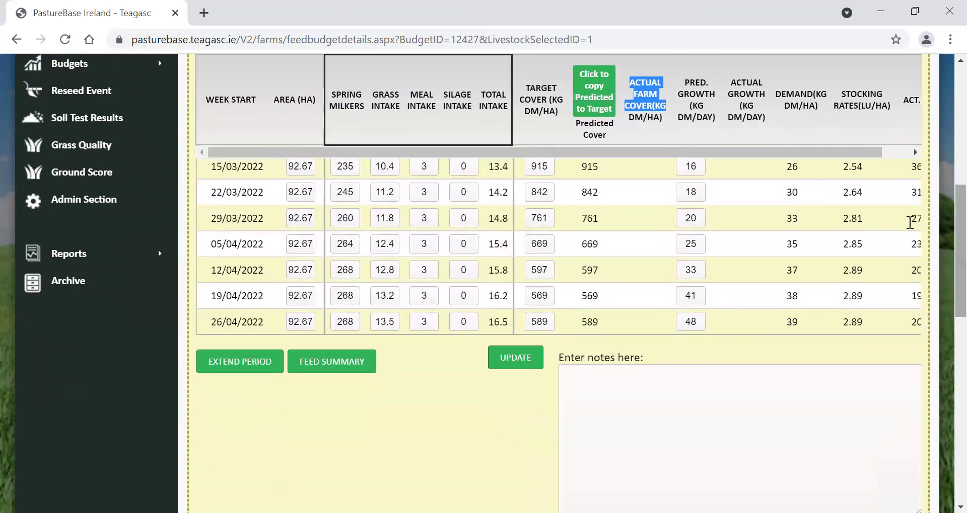
{"action": "left_click", "coordinate": [528, 364]}
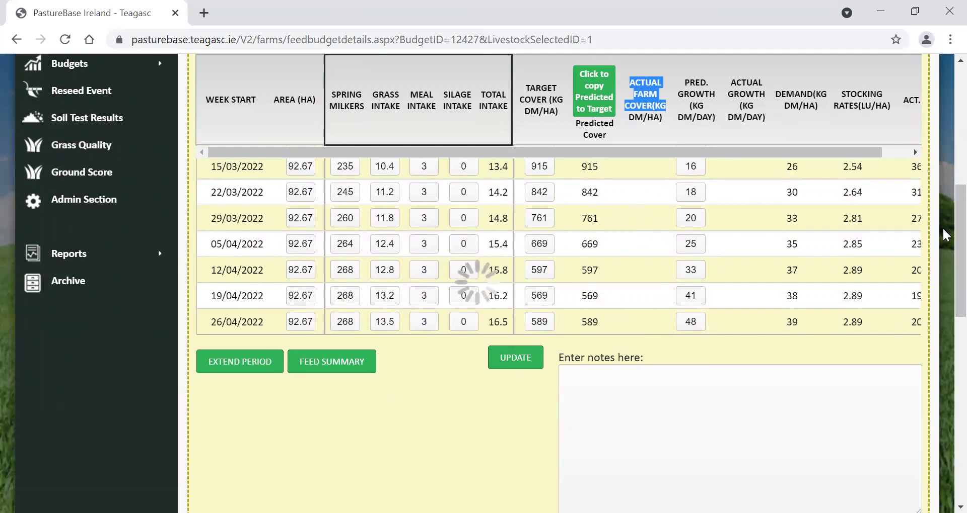
{"action": "mouse_move", "coordinate": [943, 250]}
{"action": "left_mouse_down"}
{"action": "mouse_move", "coordinate": [942, 211]}
{"action": "mouse_move", "coordinate": [943, 233]}
{"action": "left_mouse_up"}
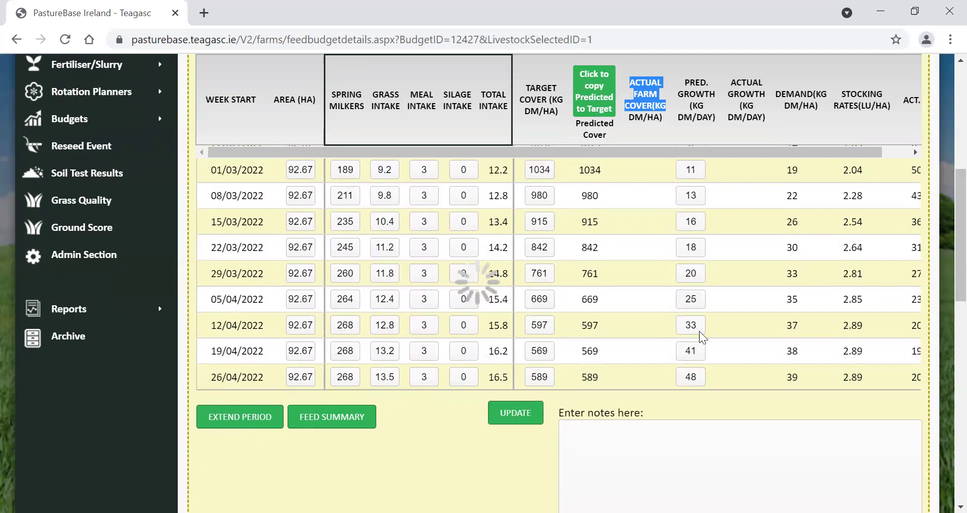
{"action": "scroll", "coordinate": [942, 277], "scroll_direction": "up", "scroll_amount": 1}
{"action": "scroll", "coordinate": [941, 273], "scroll_direction": "up", "scroll_amount": 6}
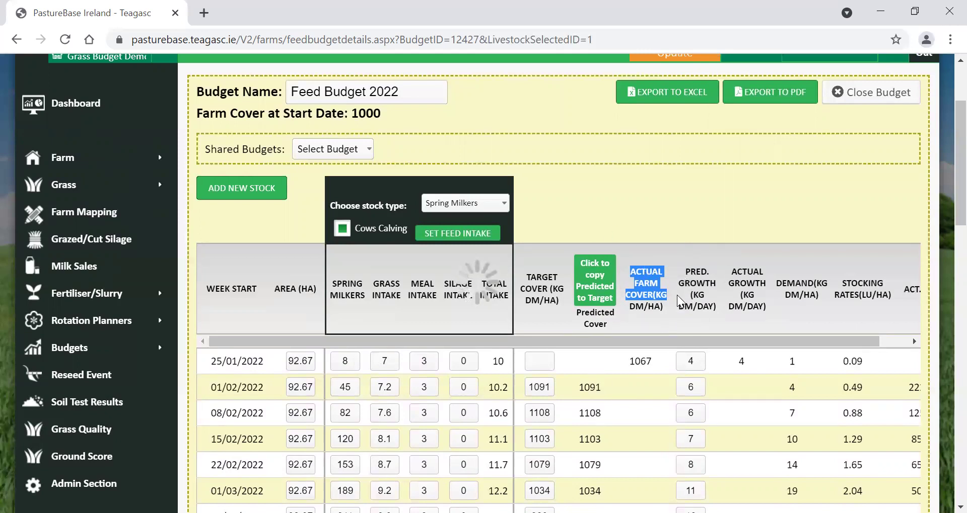
{"action": "scroll", "coordinate": [944, 203], "scroll_direction": "down", "scroll_amount": 1}
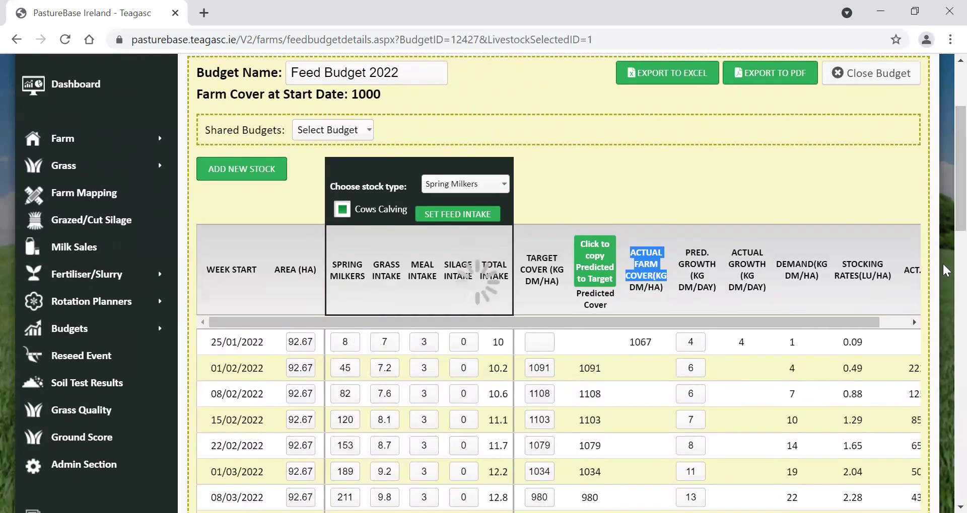
{"action": "scroll", "coordinate": [946, 222], "scroll_direction": "up", "scroll_amount": 1}
{"action": "scroll", "coordinate": [945, 218], "scroll_direction": "up", "scroll_amount": 1}
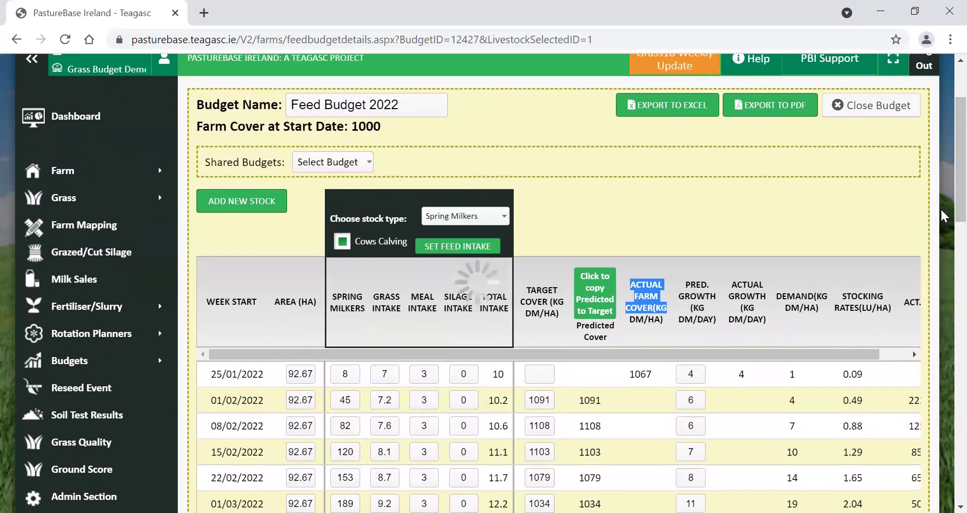